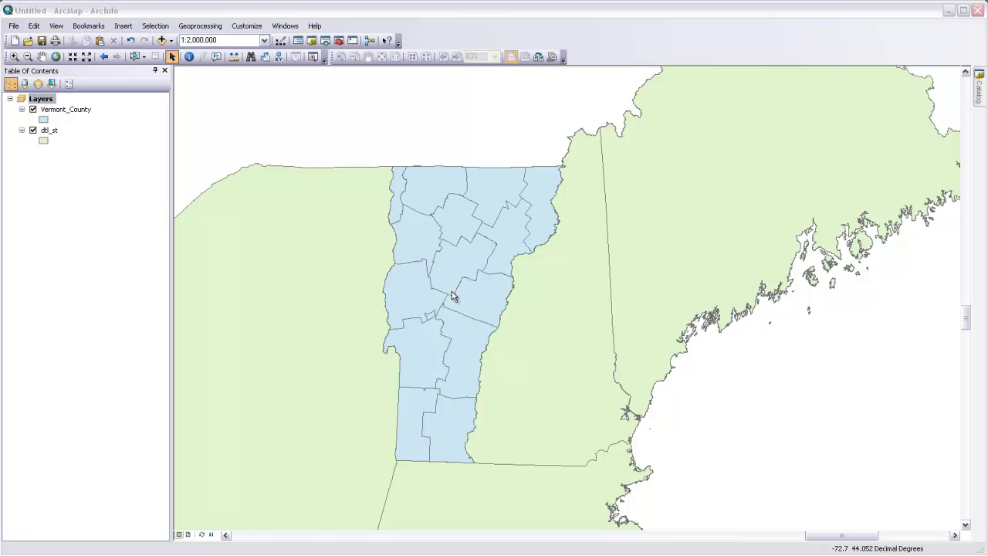
- Switch ArcMap to layout view to show the Vermont map on its portrait page
{"action": "left_click", "coordinate": [189, 534]}
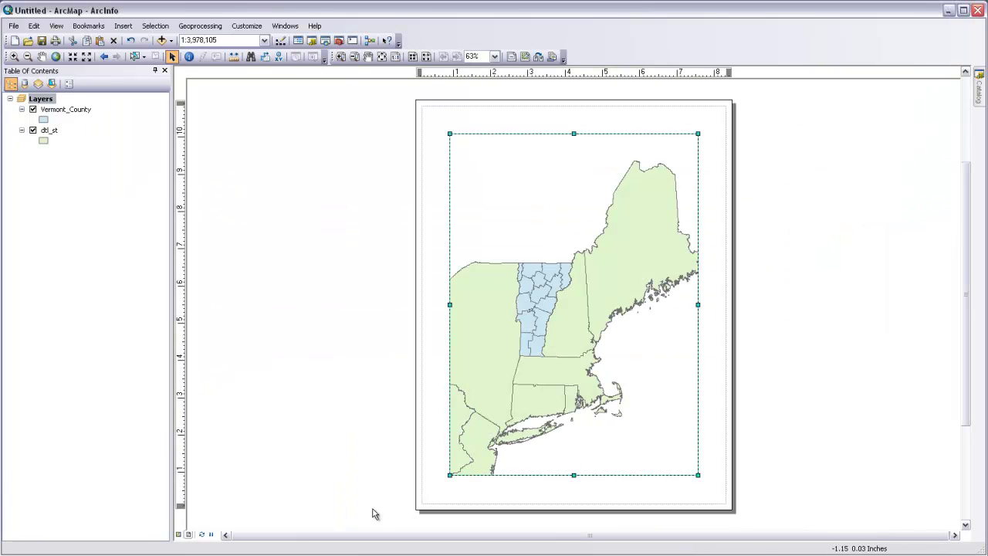
- Stretch the data frame's top-right and bottom-left corners out to the page margins
{"action": "left_click_drag", "start_coordinate": [697, 134], "coordinate": [726, 105]}
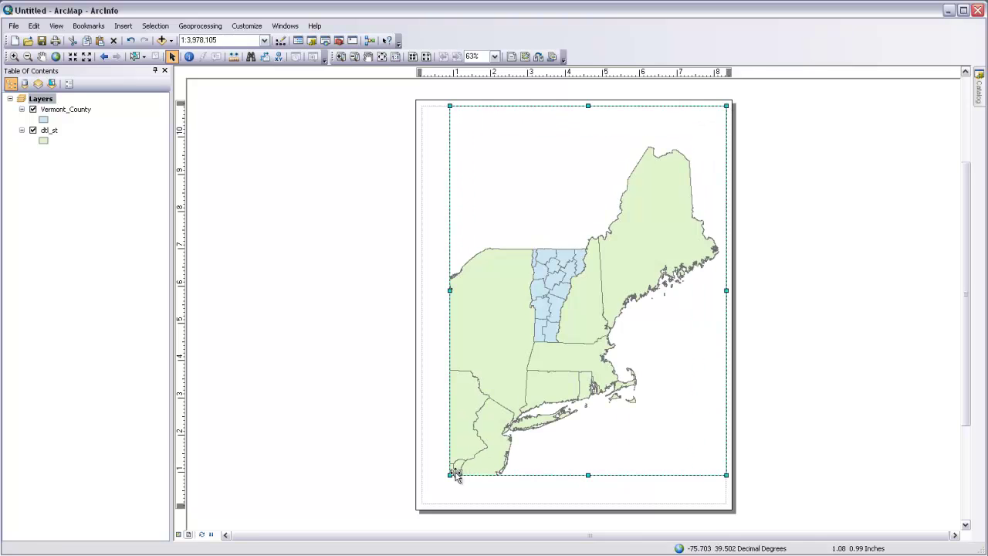
{"action": "left_click_drag", "start_coordinate": [450, 474], "coordinate": [437, 497]}
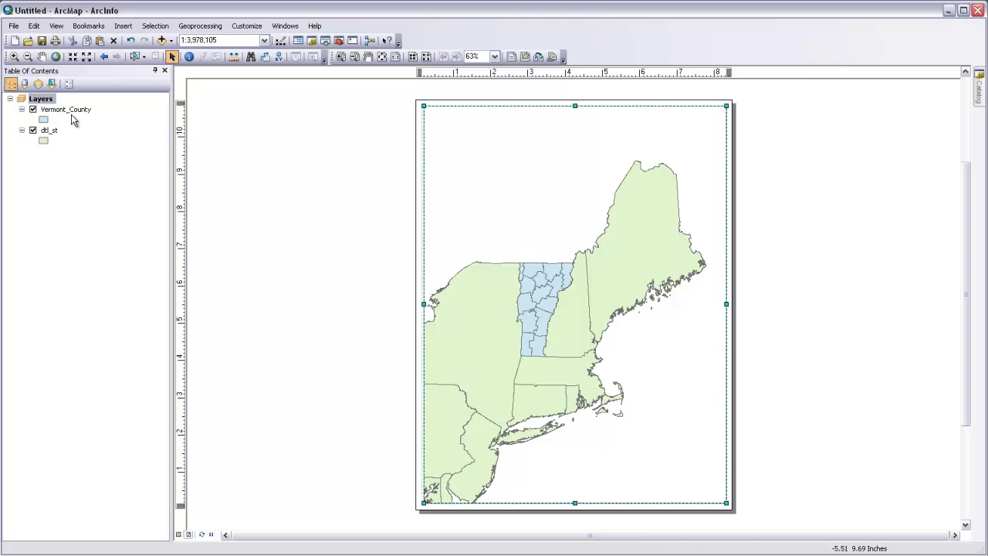
- Rename the Layers data frame in the Table of Contents to 'Map Compilation'
{"action": "left_click", "coordinate": [47, 101]}
{"action": "left_click", "coordinate": [52, 101]}
{"action": "left_click", "coordinate": [50, 177]}
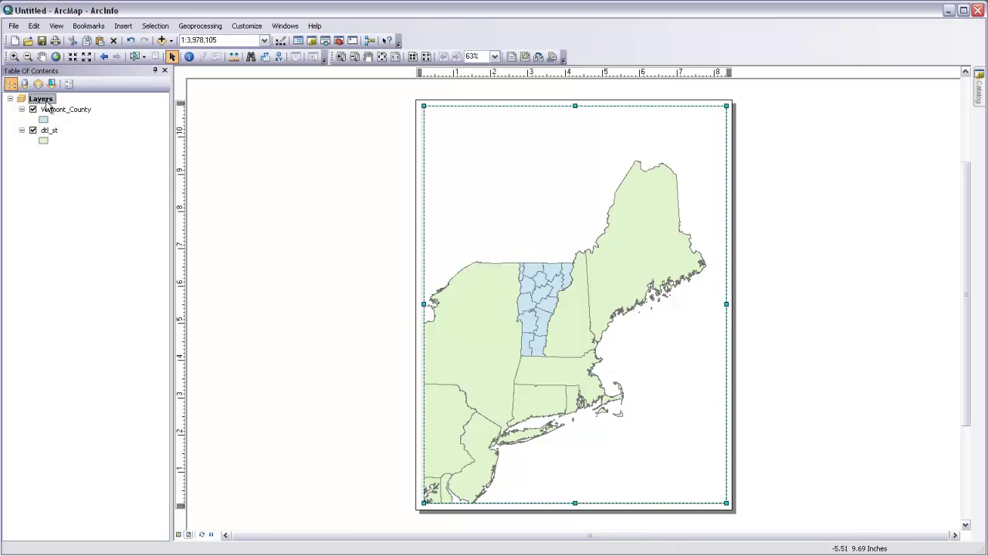
{"action": "left_click", "coordinate": [48, 100]}
{"action": "key", "text": "Return"}
{"action": "type", "text": "Map Compilation"}
{"action": "key", "text": "Return"}
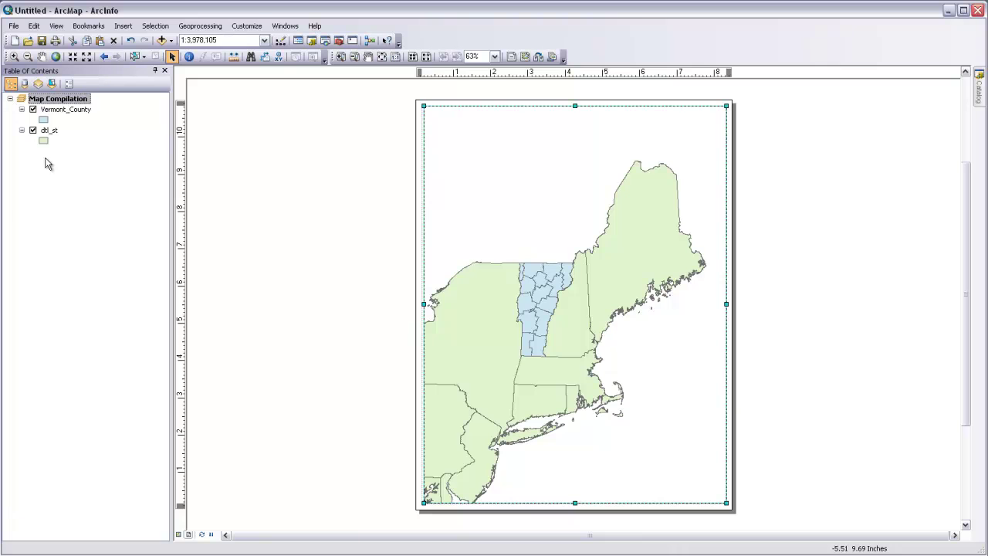
- Check the data frame properties, confirming the NAD_1983_StatePlane_Vermont_FIPS_4400 coordinate system, and cancel
{"action": "right_click", "coordinate": [44, 104]}
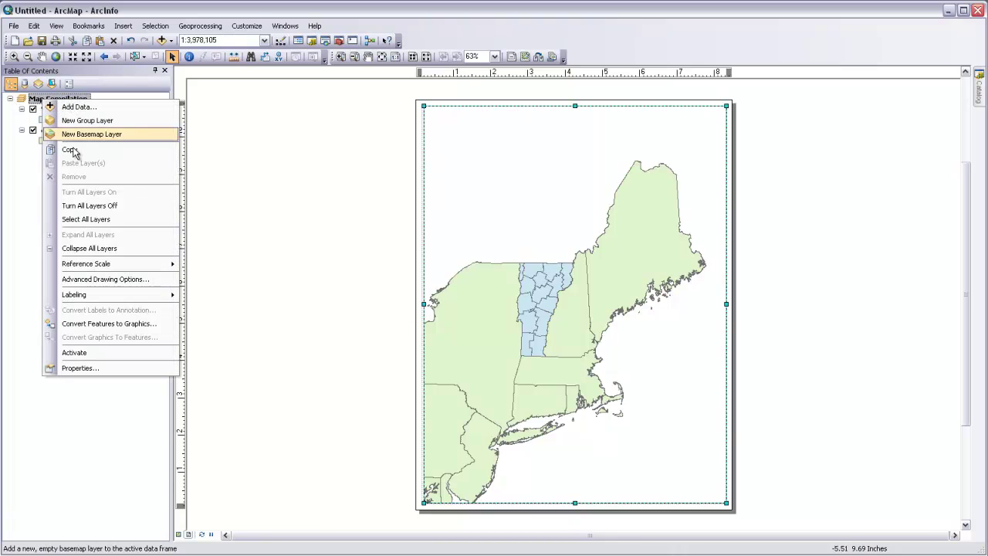
{"action": "left_click", "coordinate": [77, 366]}
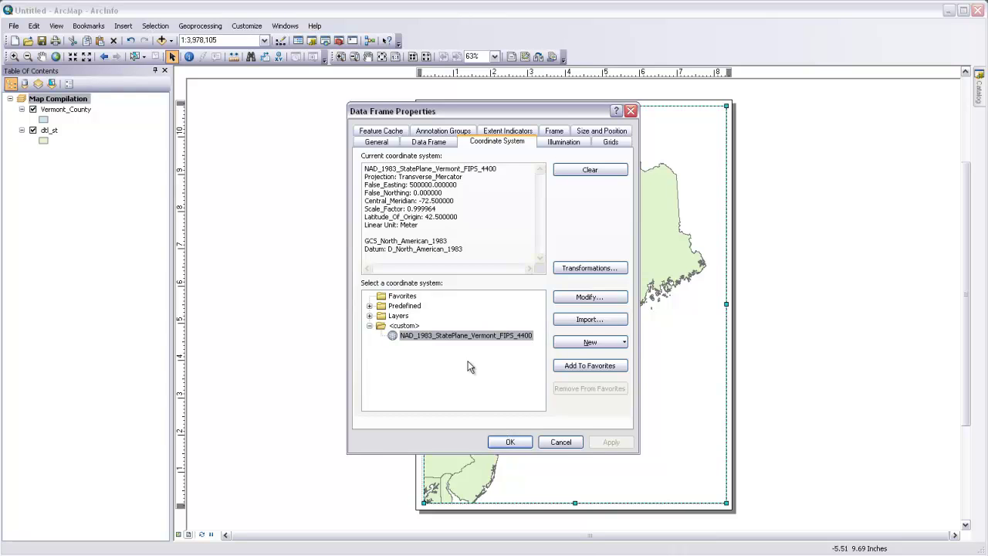
{"action": "left_click", "coordinate": [561, 442]}
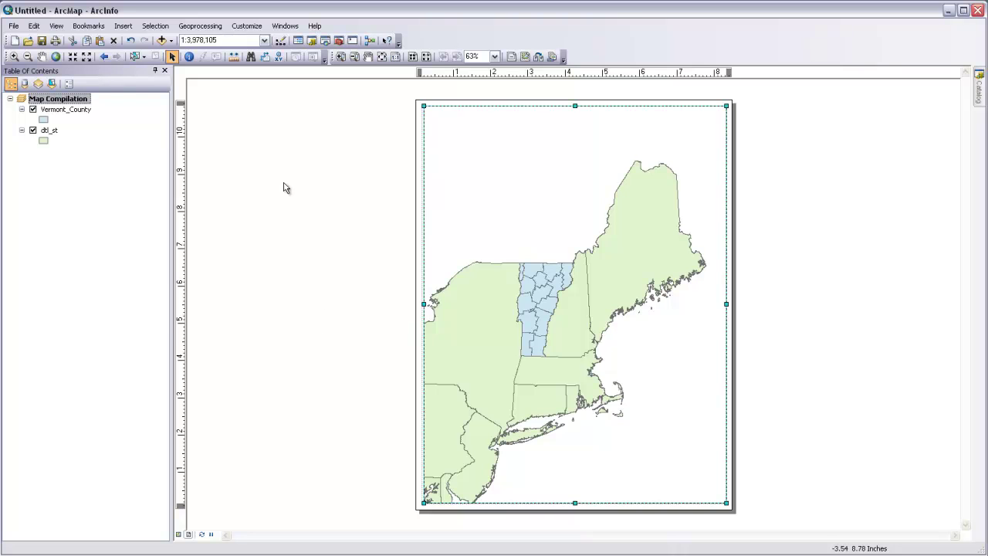
- Zoom and pan until Vermont's counties are centered in the frame at about 1:1,167,174
{"action": "left_click", "coordinate": [15, 58]}
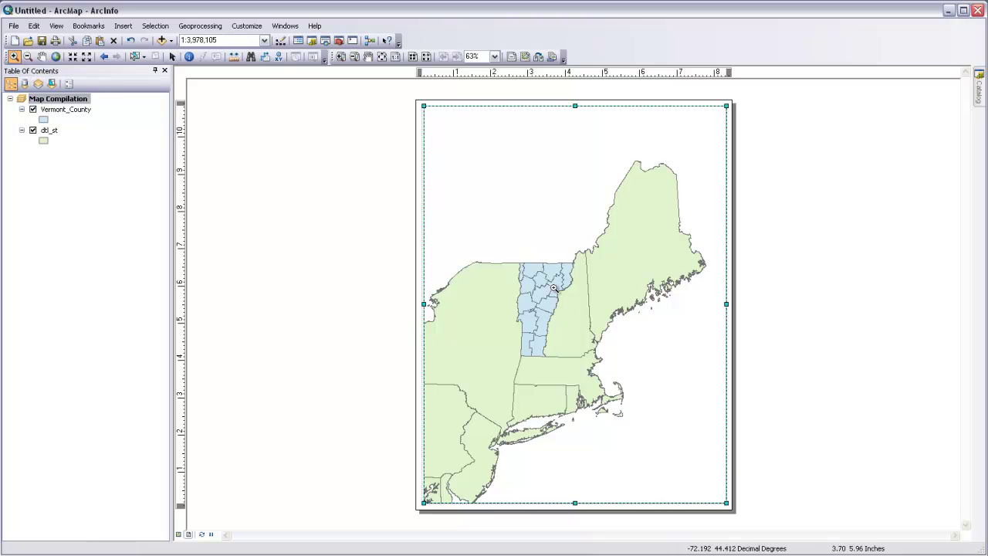
{"action": "left_click_drag", "start_coordinate": [502, 242], "coordinate": [614, 392]}
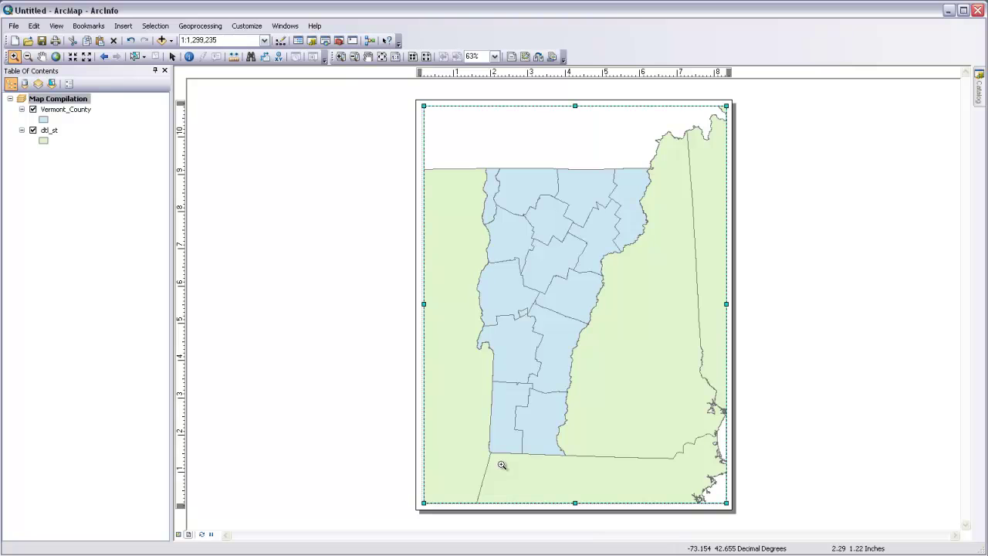
{"action": "left_click", "coordinate": [27, 56]}
{"action": "left_click_drag", "start_coordinate": [442, 155], "coordinate": [670, 474]}
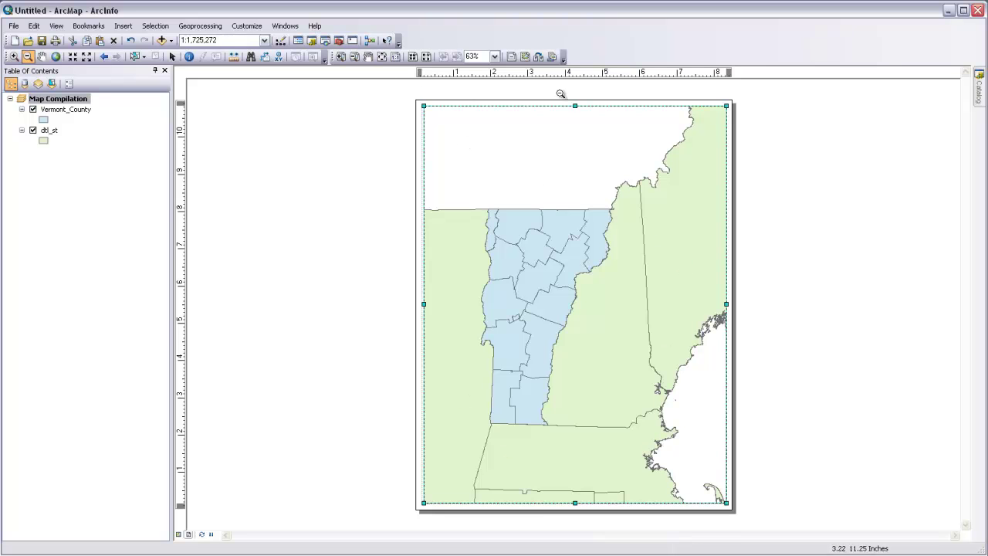
{"action": "left_click", "coordinate": [42, 59]}
{"action": "left_click_drag", "start_coordinate": [532, 302], "coordinate": [633, 286]}
{"action": "left_click_drag", "start_coordinate": [686, 382], "coordinate": [556, 333]}
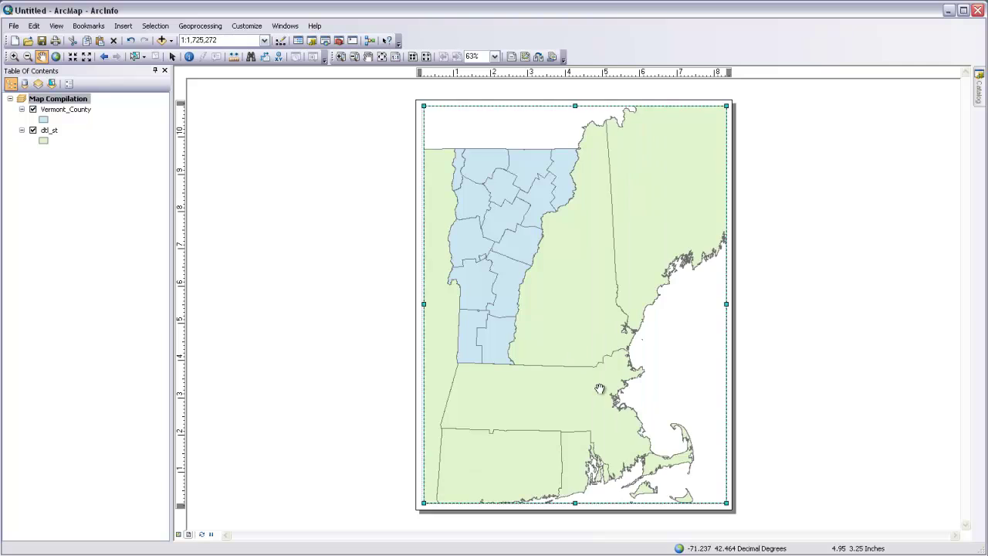
{"action": "left_click_drag", "start_coordinate": [556, 273], "coordinate": [644, 285]}
{"action": "left_click_drag", "start_coordinate": [598, 228], "coordinate": [573, 289]}
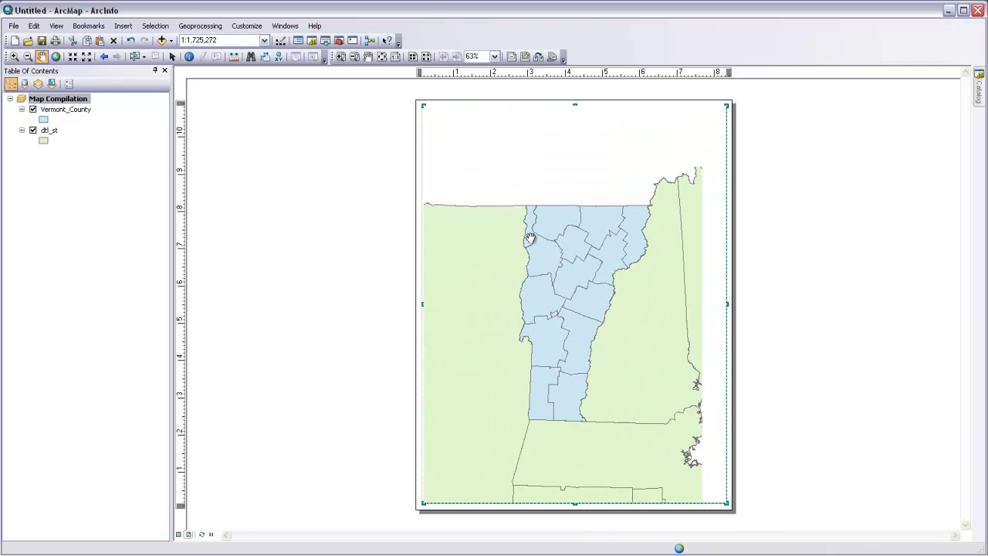
{"action": "left_click", "coordinate": [14, 58]}
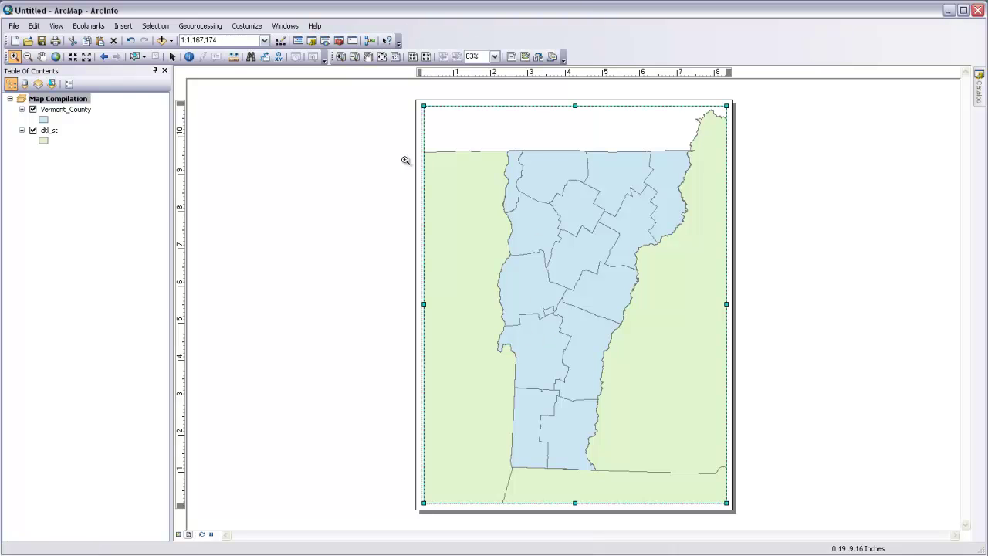
{"action": "left_click", "coordinate": [42, 57]}
{"action": "left_click_drag", "start_coordinate": [547, 255], "coordinate": [529, 254]}
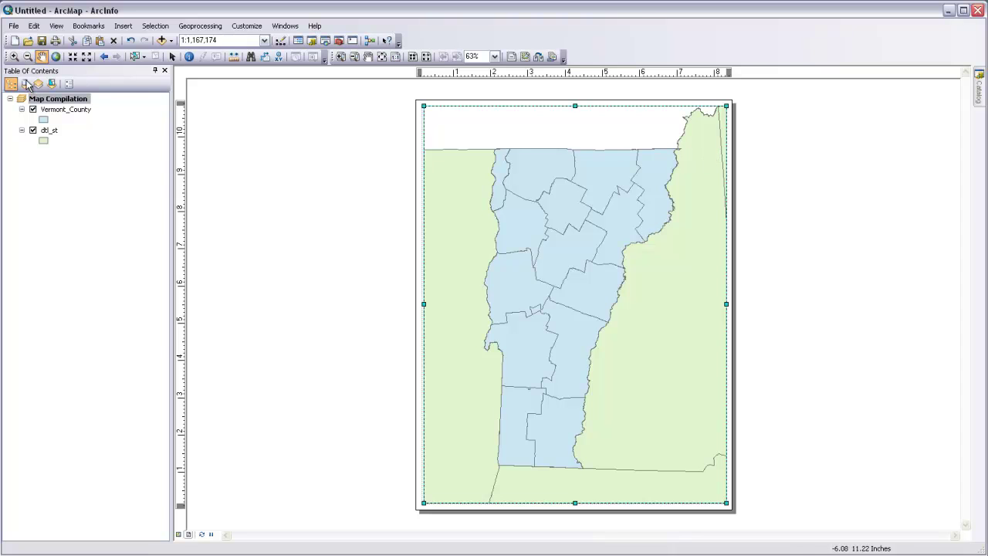
- Set the Map Compilation frame's extent to Fixed Scale 1:1,100,000 and apply it
{"action": "right_click", "coordinate": [45, 102]}
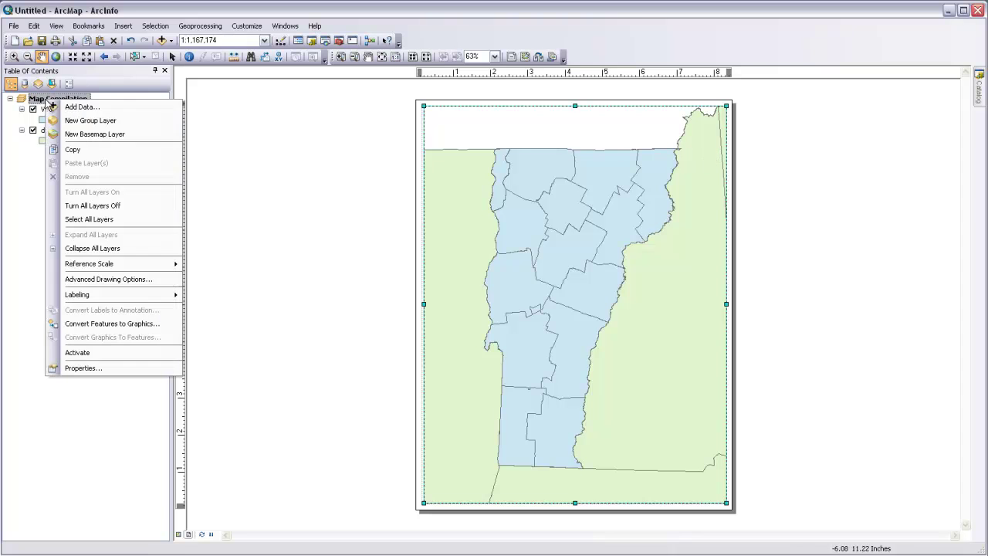
{"action": "left_click", "coordinate": [100, 368]}
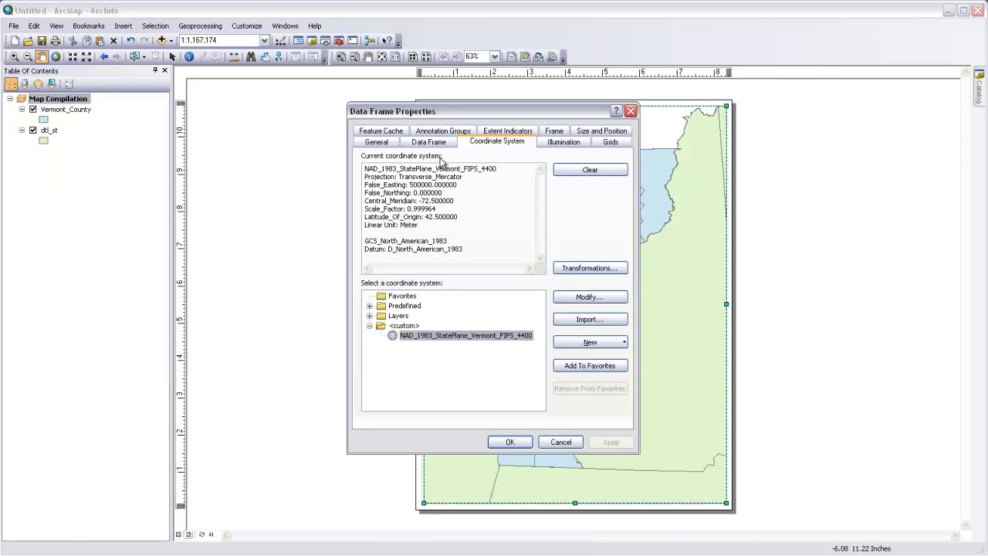
{"action": "left_click", "coordinate": [429, 144]}
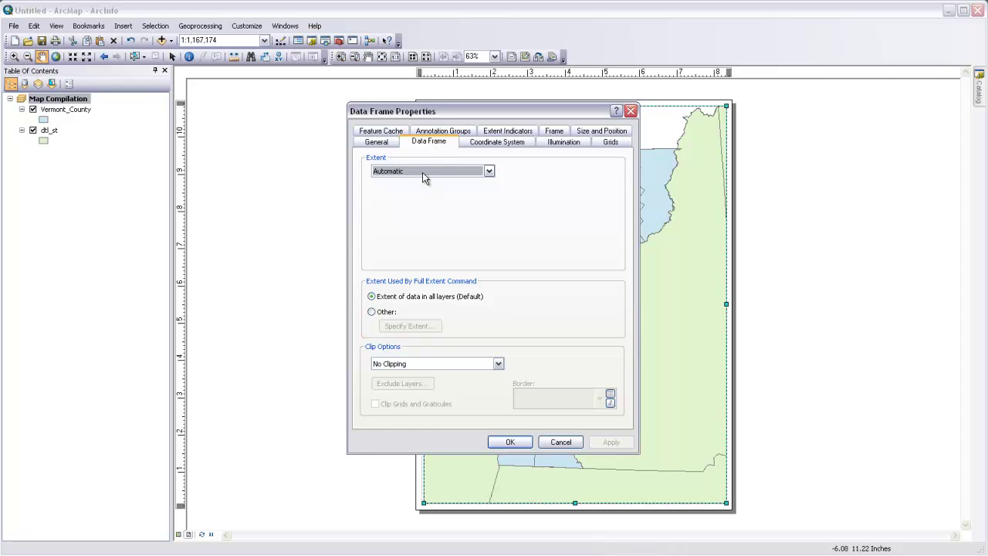
{"action": "left_click", "coordinate": [488, 171]}
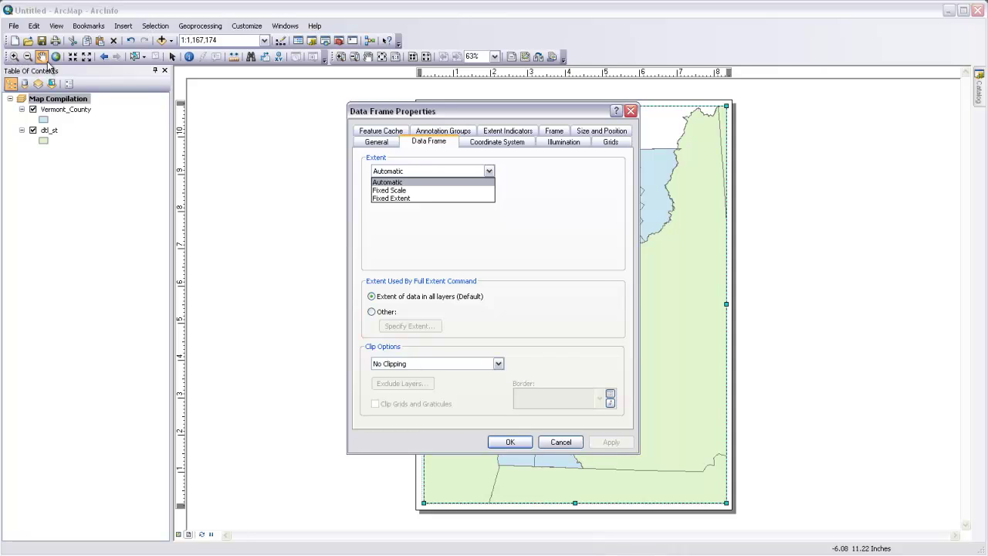
{"action": "left_click", "coordinate": [419, 191]}
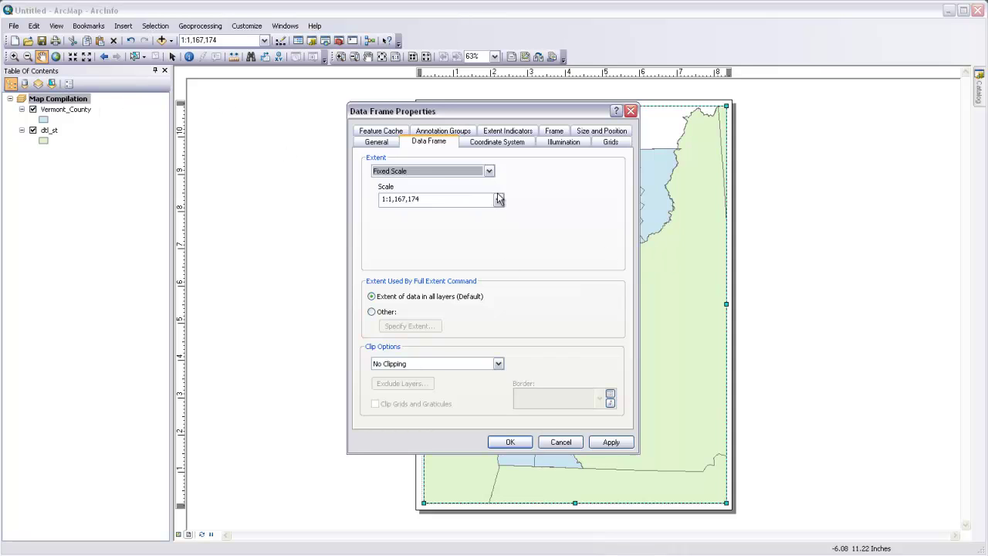
{"action": "left_click", "coordinate": [409, 203]}
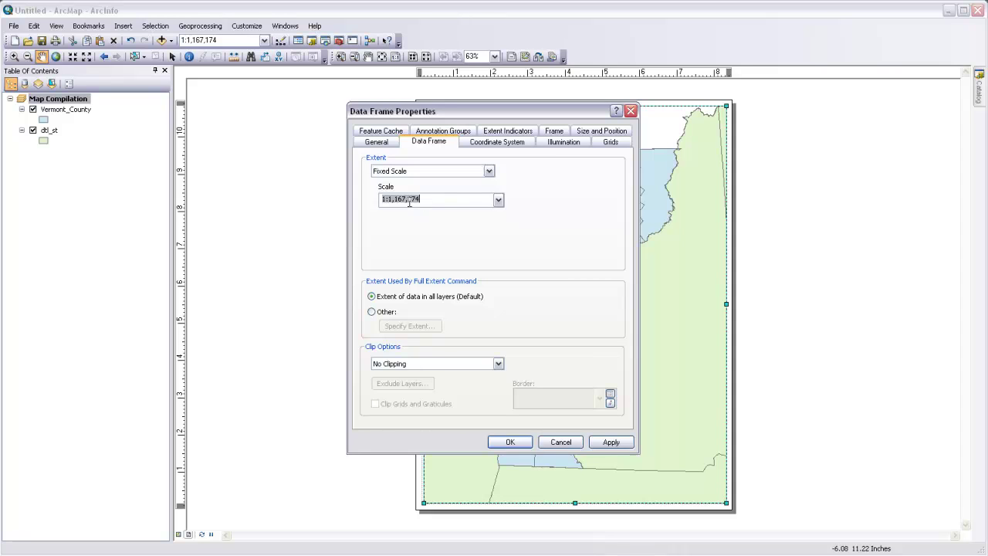
{"action": "mouse_move", "coordinate": [432, 201]}
{"action": "left_mouse_down"}
{"action": "mouse_move", "coordinate": [395, 202]}
{"action": "mouse_move", "coordinate": [442, 199]}
{"action": "left_mouse_up"}
{"action": "type", "text": "00,000"}
{"action": "left_click_drag", "start_coordinate": [463, 111], "coordinate": [222, 123]}
{"action": "left_click", "coordinate": [370, 454]}
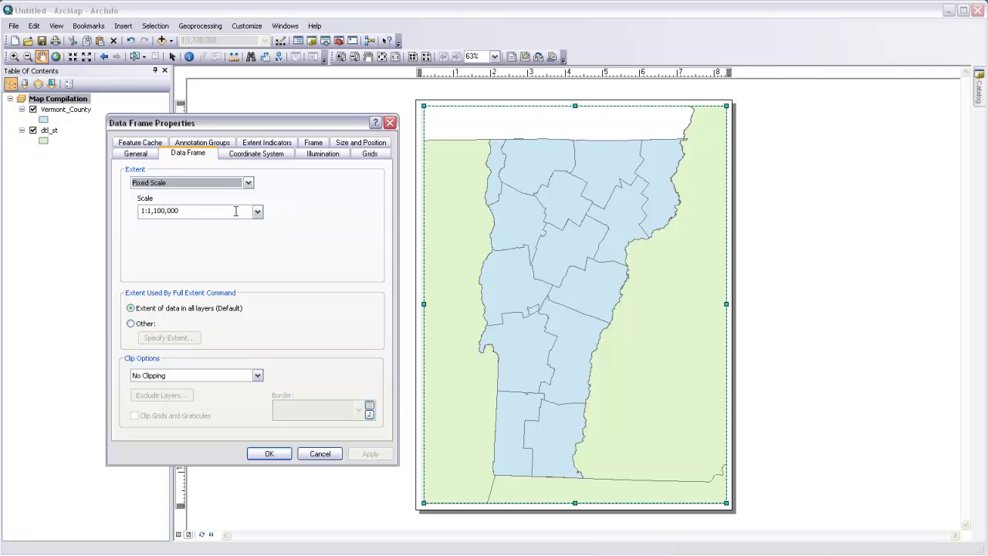
- Switch the data frame extent to Fixed Extent and close its properties with OK
{"action": "left_click", "coordinate": [247, 182]}
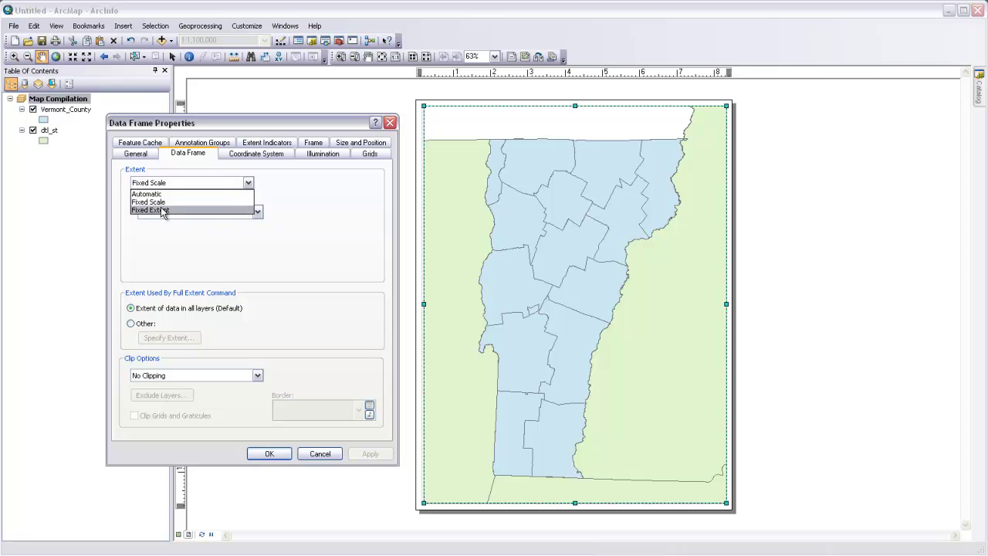
{"action": "left_click", "coordinate": [159, 210]}
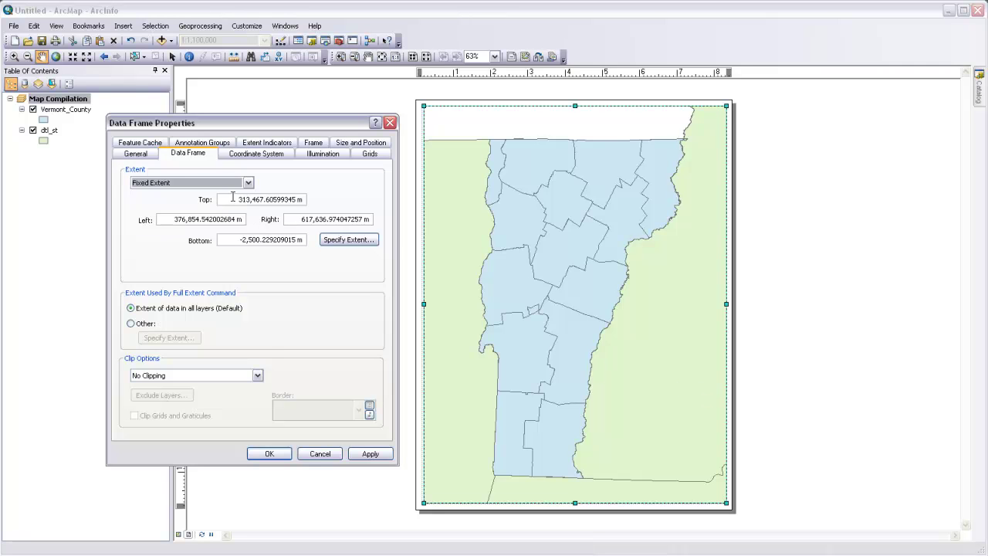
{"action": "left_click", "coordinate": [269, 454]}
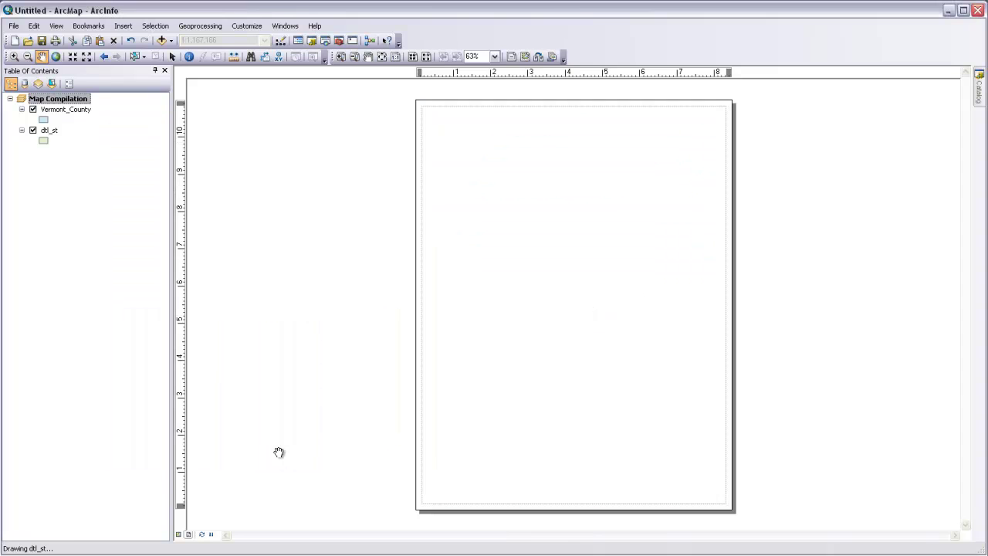
{"action": "left_click", "coordinate": [41, 57]}
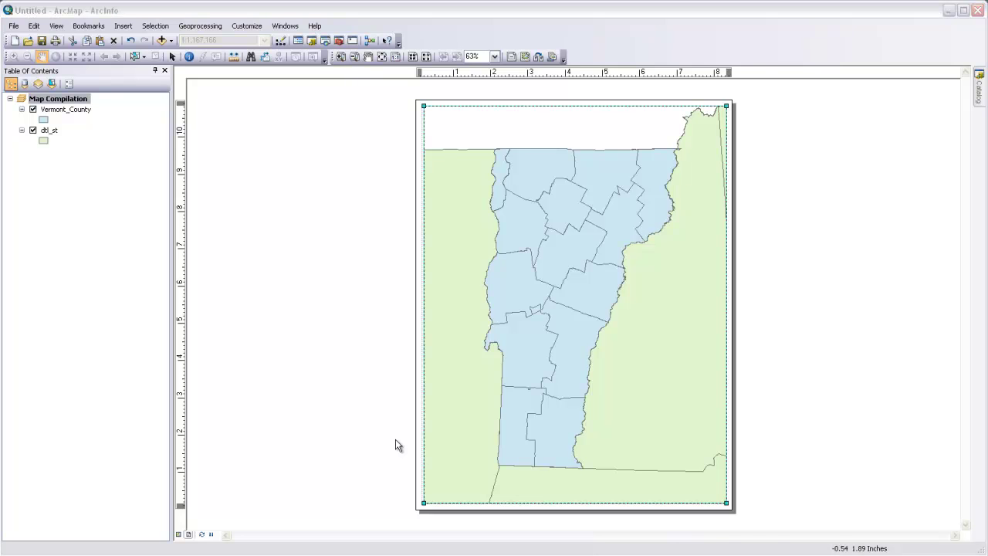
- Export the layout as the Illustrator file 'Map 1.ai' into the Demo folder
{"action": "left_click", "coordinate": [13, 26]}
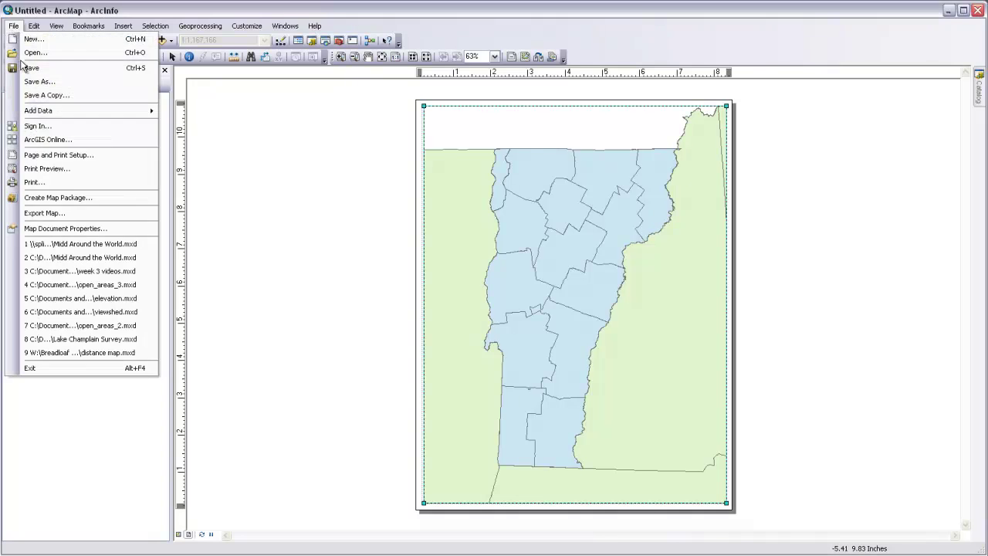
{"action": "left_click", "coordinate": [36, 216]}
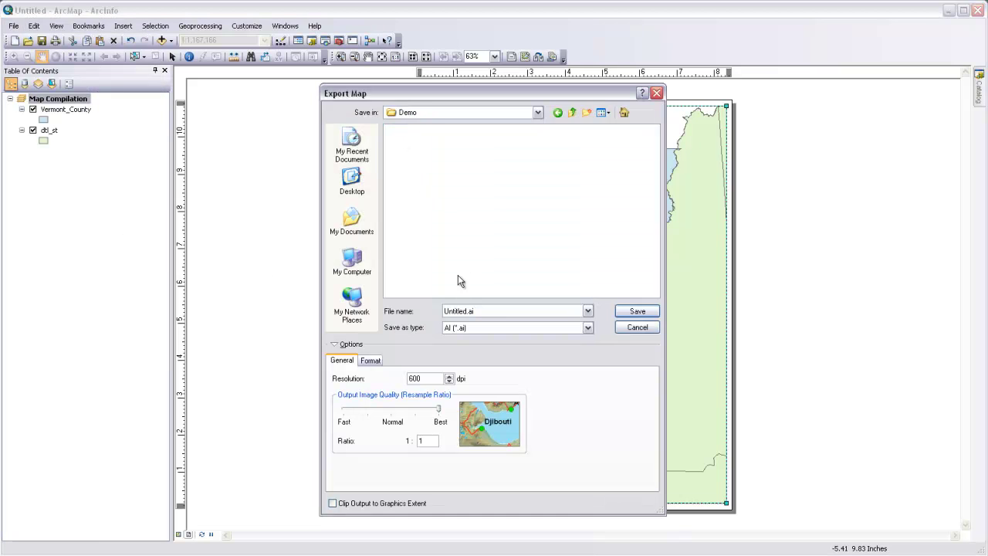
{"action": "left_click_drag", "start_coordinate": [465, 310], "coordinate": [412, 314]}
{"action": "type", "text": "Map 1"}
{"action": "left_click", "coordinate": [648, 311]}
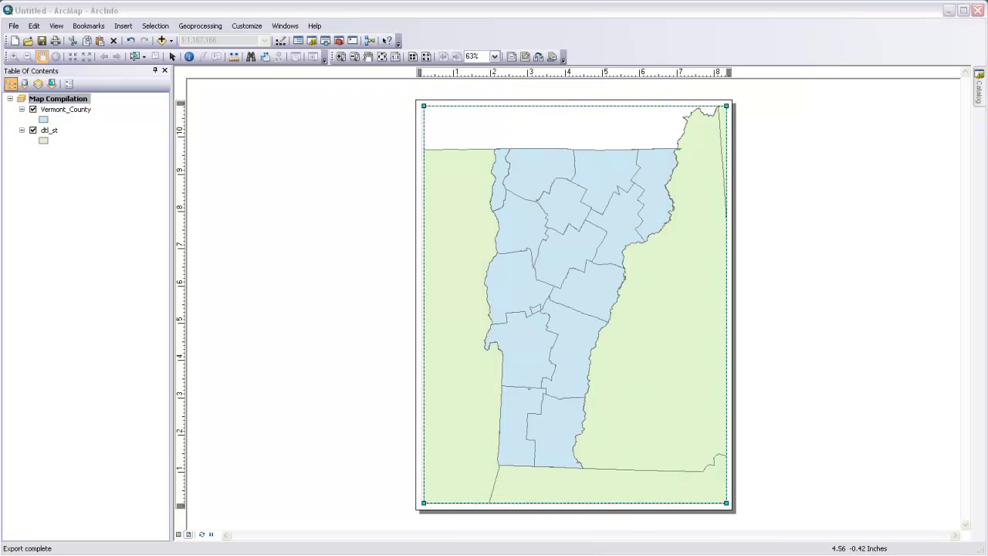
- Open Map 1.ai in Illustrator, zoom out, and inspect the map's frame rectangle with Direct Selection
{"action": "key", "text": "alt+Tab"}
{"action": "double_click", "coordinate": [396, 223]}
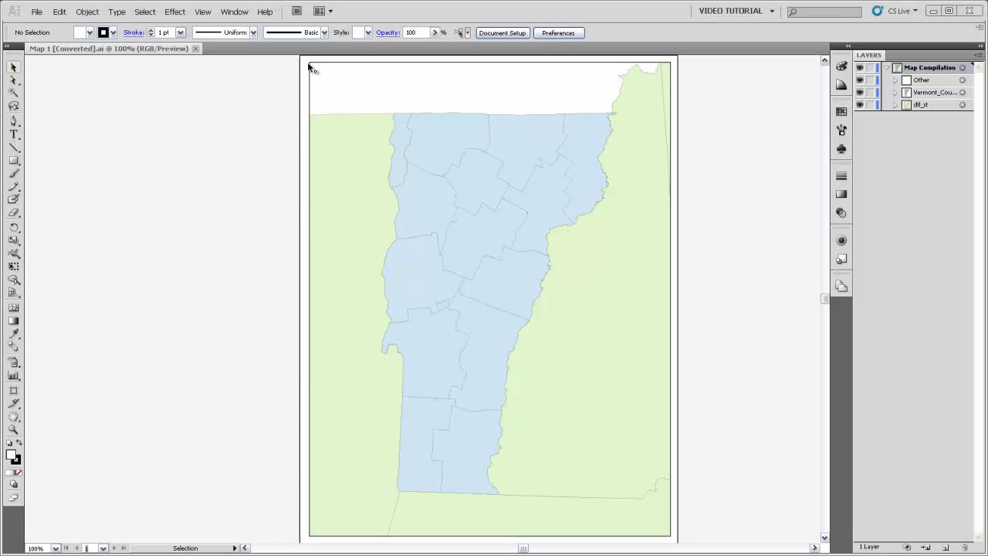
{"action": "key", "text": "ctrl+minus"}
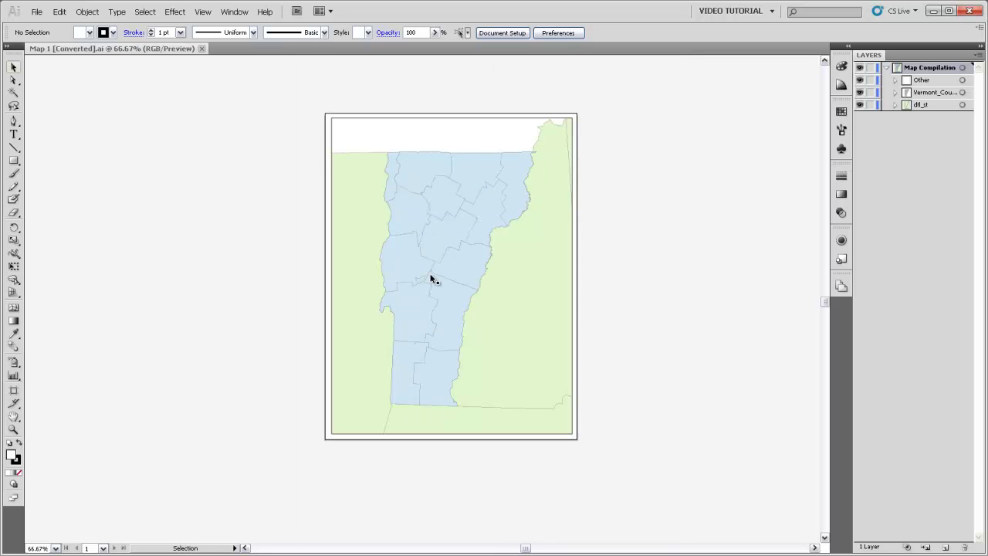
{"action": "left_click", "coordinate": [436, 122]}
{"action": "key", "text": "a"}
{"action": "left_click", "coordinate": [331, 118]}
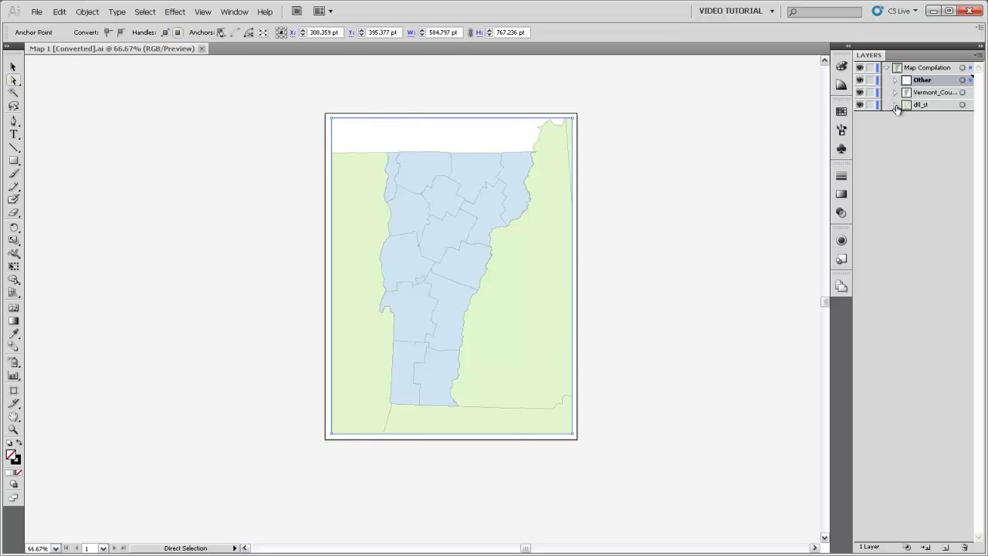
{"action": "left_click", "coordinate": [928, 116]}
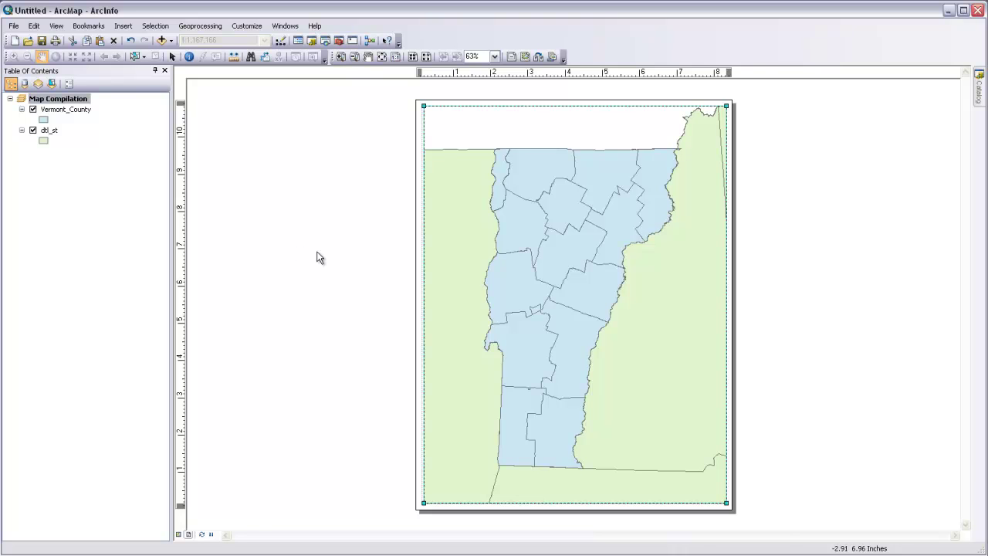
- Add the TRANS_classed.shp roads layer from the Catalog, then start a new map export
{"action": "left_click", "coordinate": [978, 97]}
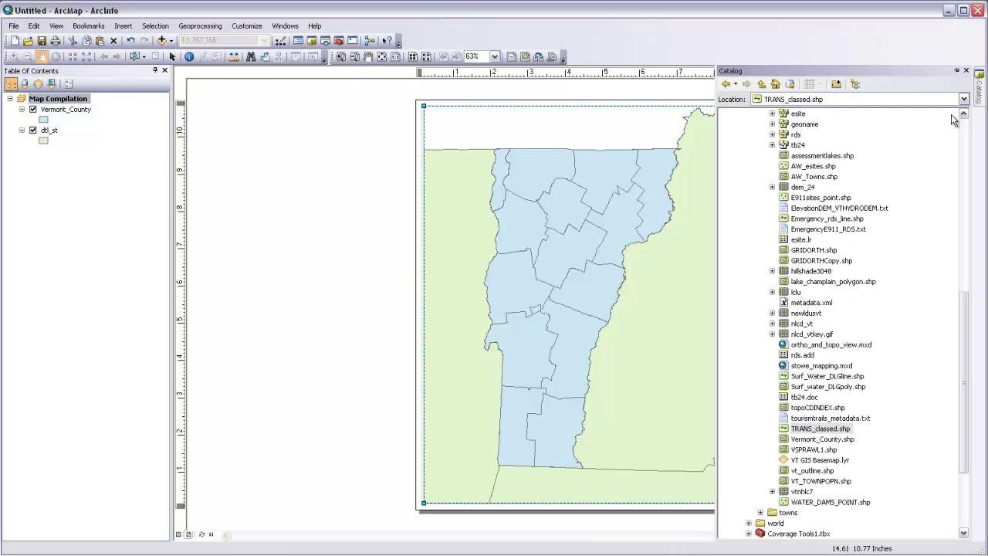
{"action": "mouse_move", "coordinate": [787, 429]}
{"action": "left_mouse_down"}
{"action": "mouse_move", "coordinate": [396, 312]}
{"action": "mouse_move", "coordinate": [85, 105]}
{"action": "left_mouse_up"}
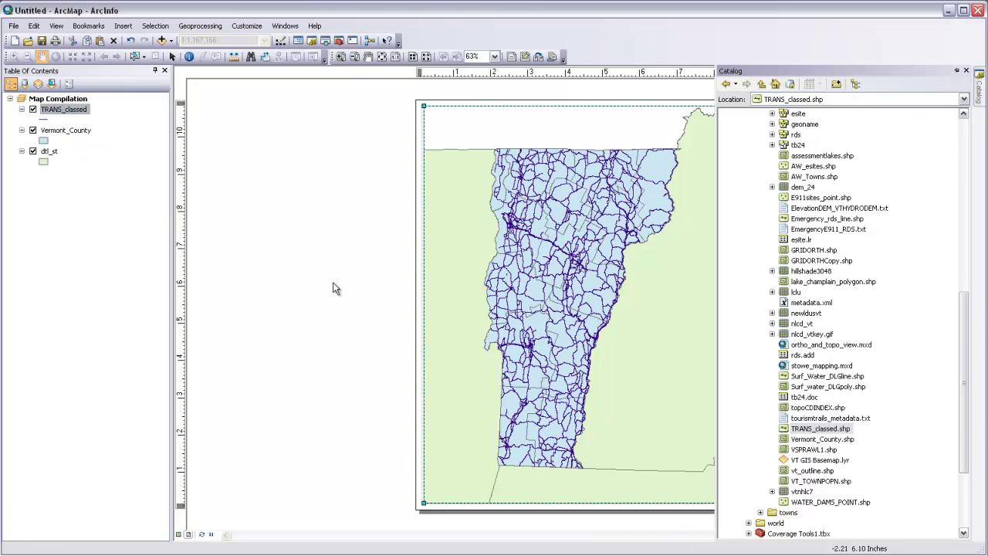
{"action": "left_click", "coordinate": [14, 26]}
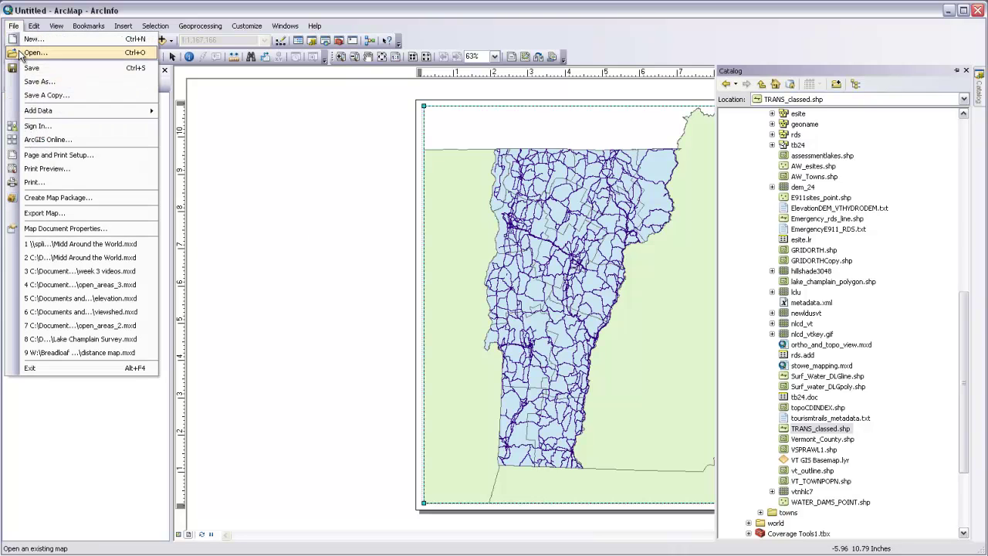
{"action": "left_click", "coordinate": [50, 213]}
{"action": "left_click", "coordinate": [467, 311]}
{"action": "double_click", "coordinate": [460, 311]}
- Save the roads export as Map 2.ai and open it in Illustrator
{"action": "type", "text": "Map 2.ai"}
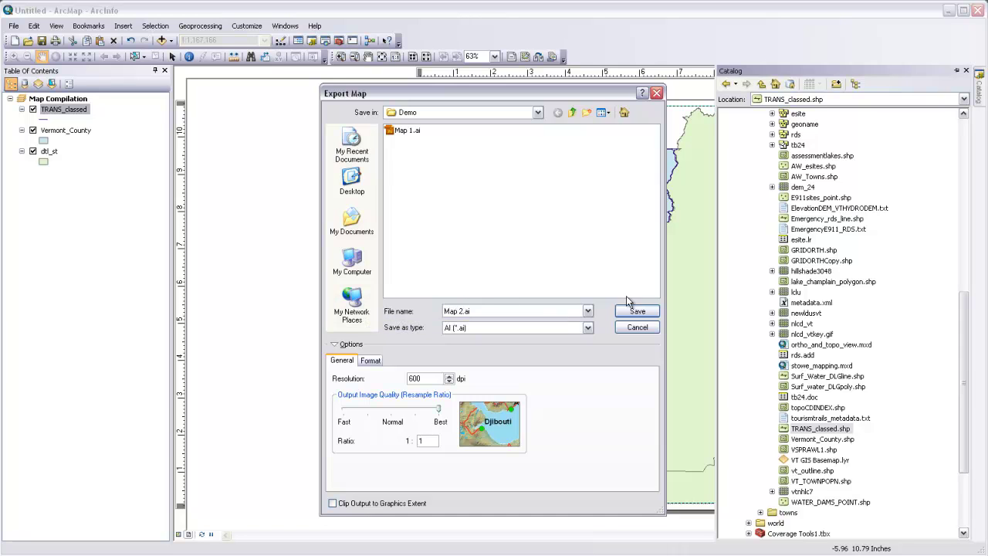
{"action": "left_click", "coordinate": [637, 311]}
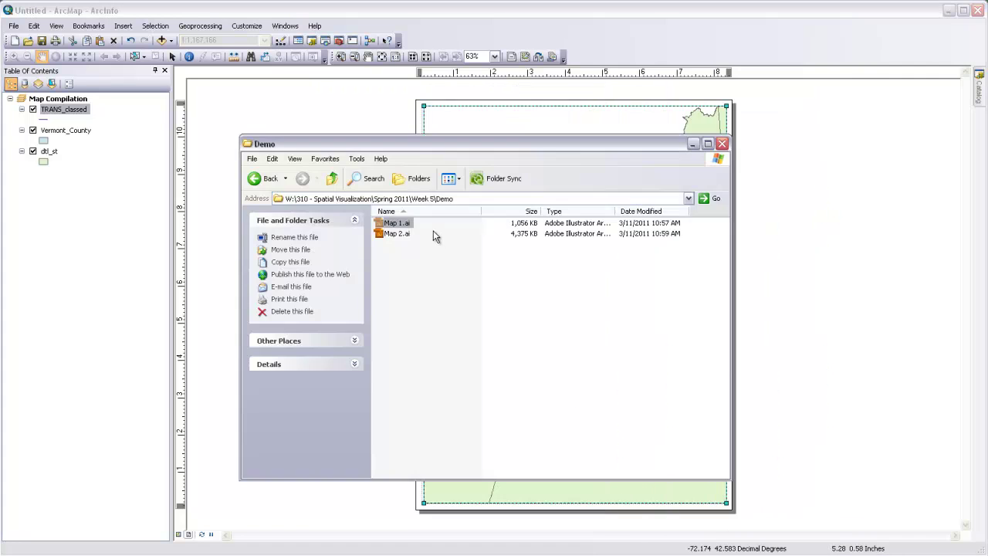
{"action": "double_click", "coordinate": [398, 233]}
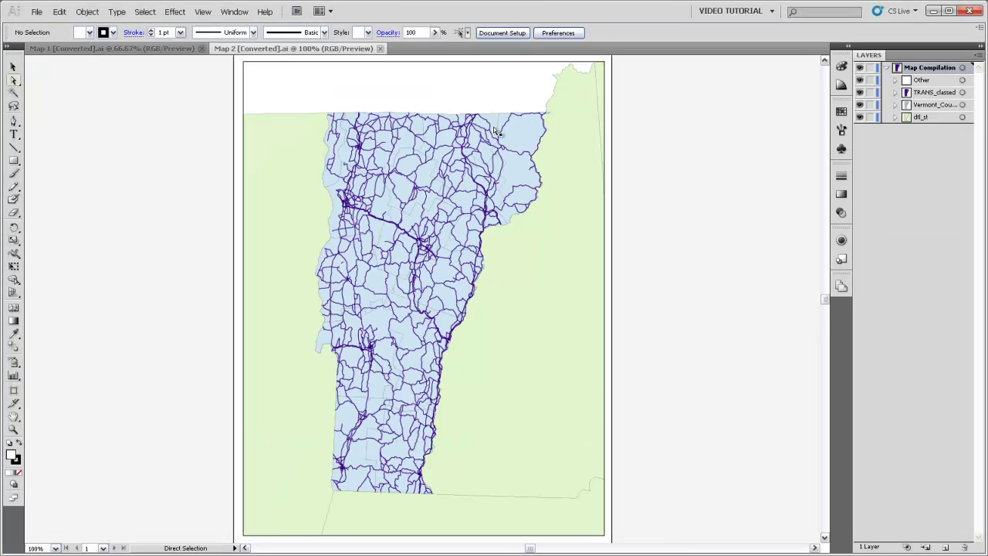
- Compare Map 2 against Map 1, then select all artwork on the TRANS_classed layer
{"action": "left_click", "coordinate": [138, 48]}
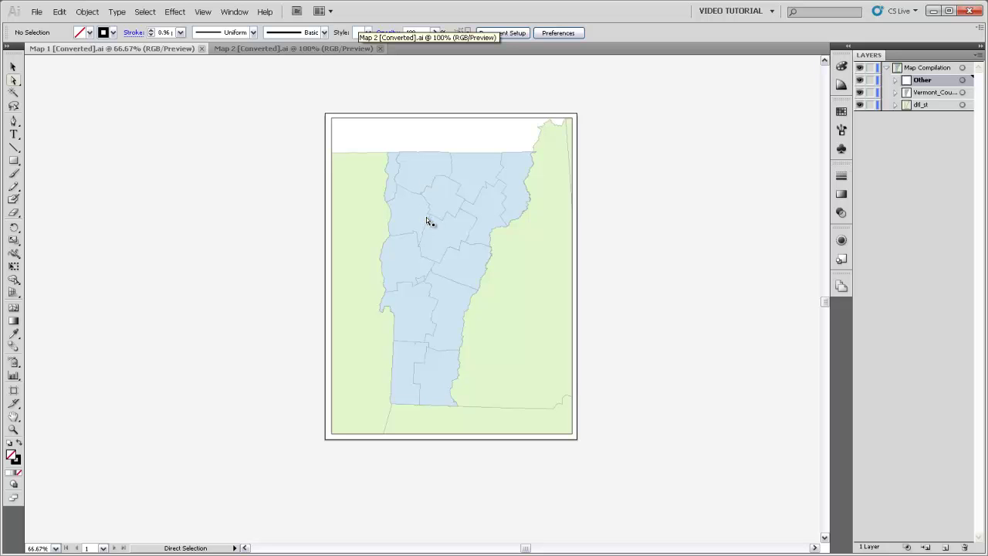
{"action": "left_click", "coordinate": [303, 48]}
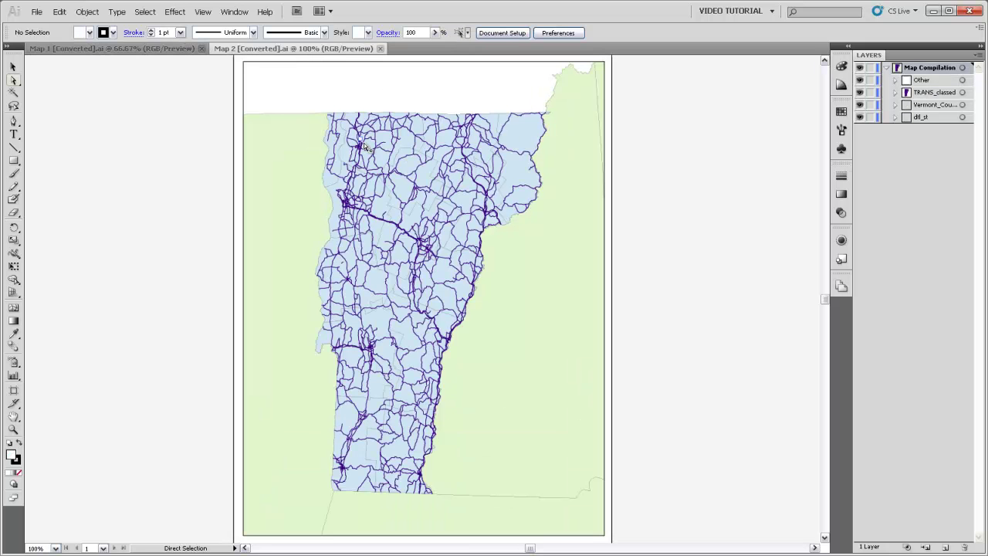
{"action": "left_click", "coordinate": [172, 47]}
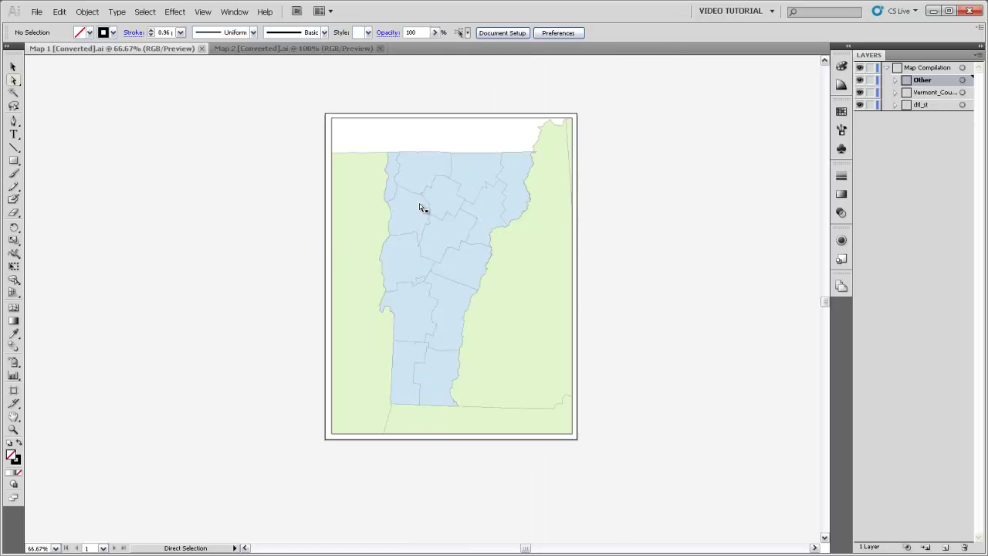
{"action": "left_click", "coordinate": [299, 49]}
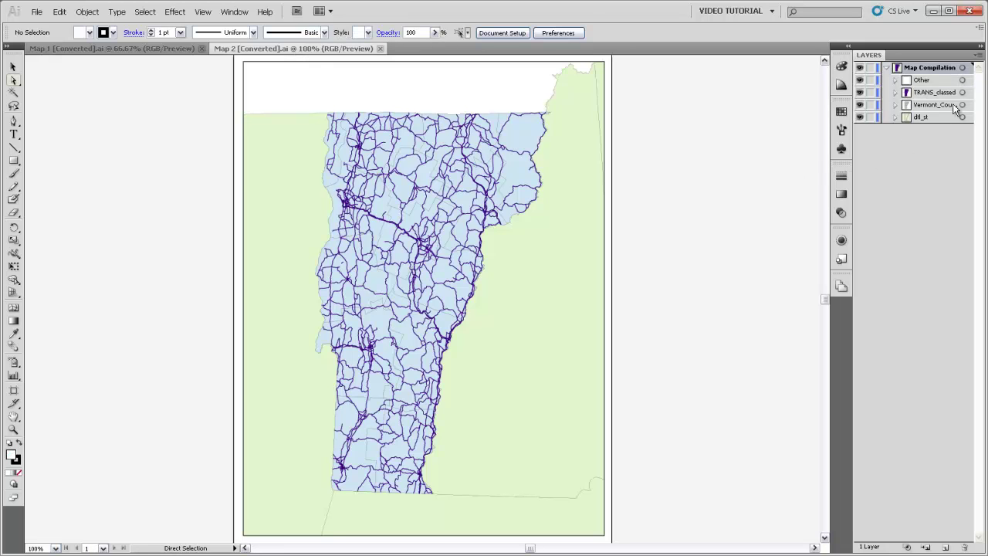
{"action": "left_click", "coordinate": [962, 92]}
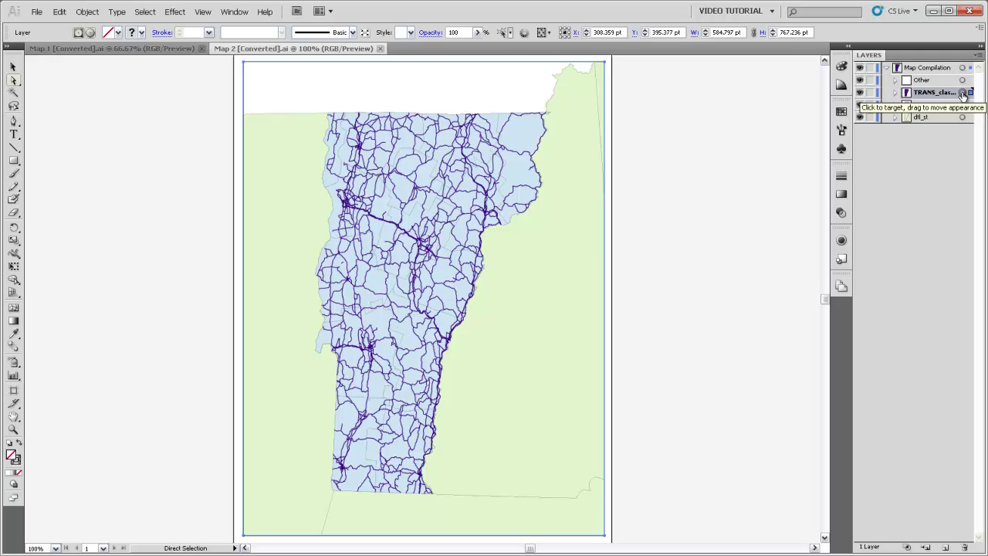
- Copy the road artwork and Paste in Front onto a new layer in Map 1, aligned over the counties
{"action": "left_click", "coordinate": [59, 12]}
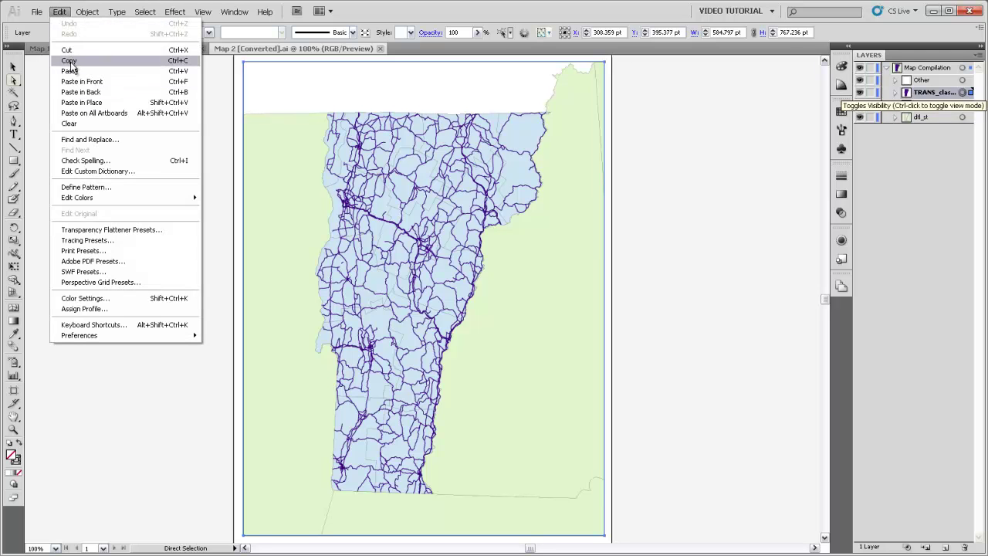
{"action": "left_click", "coordinate": [71, 62]}
{"action": "left_click", "coordinate": [79, 50]}
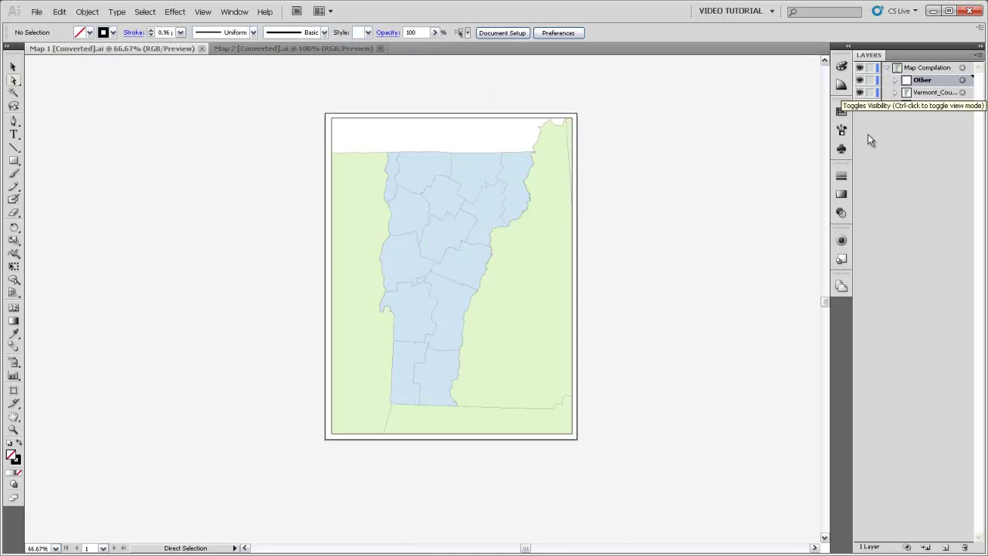
{"action": "left_click", "coordinate": [945, 546]}
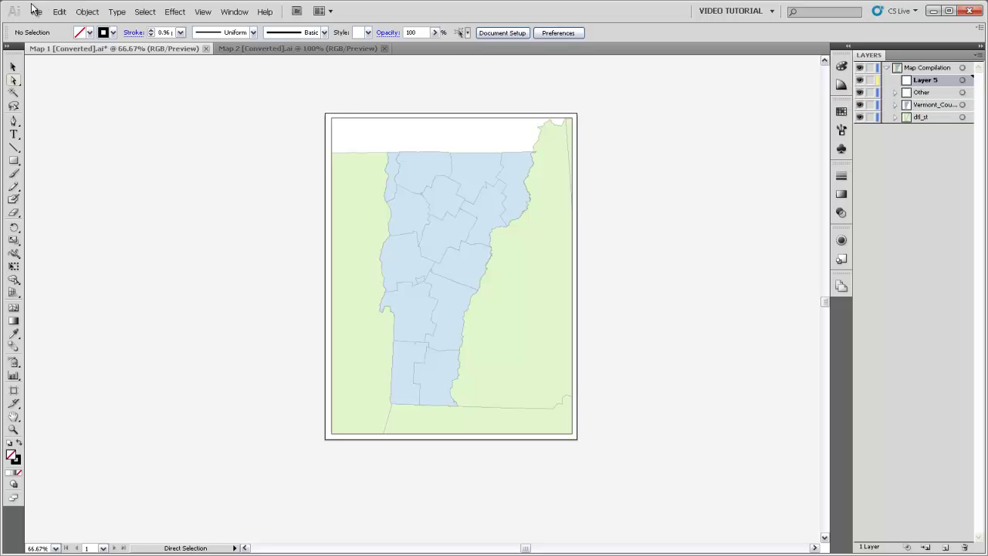
{"action": "left_click", "coordinate": [59, 11]}
{"action": "left_click", "coordinate": [83, 81]}
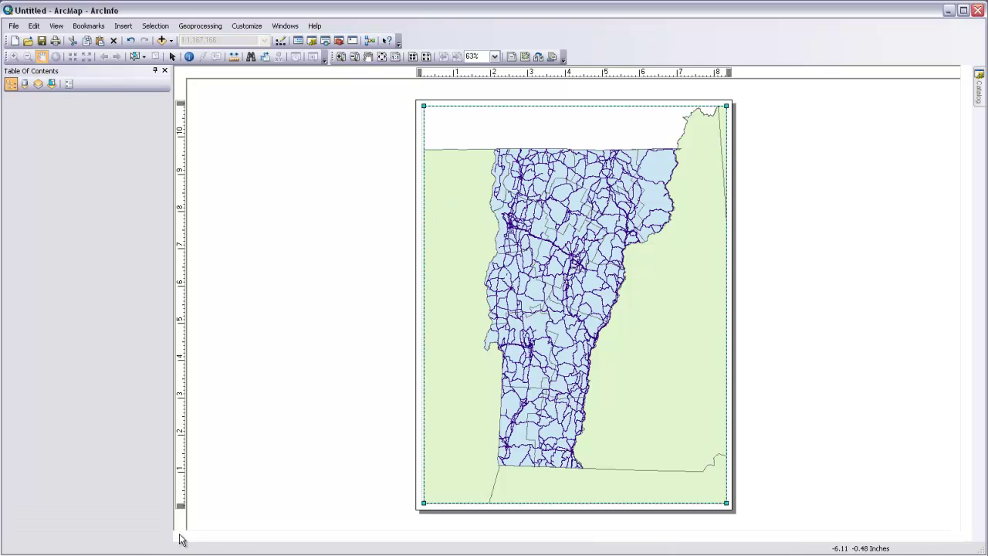
{"action": "left_click", "coordinate": [179, 534]}
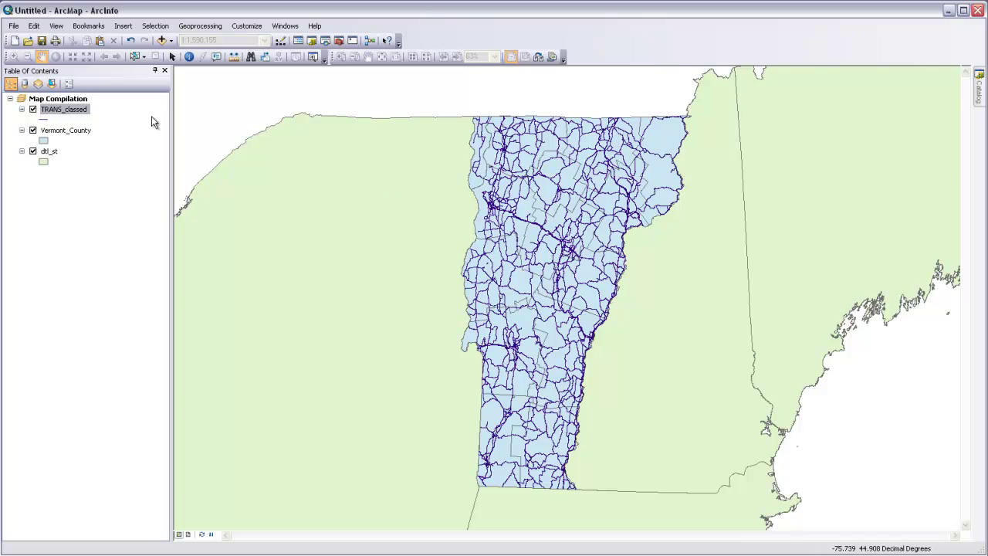
{"action": "left_click", "coordinate": [44, 58]}
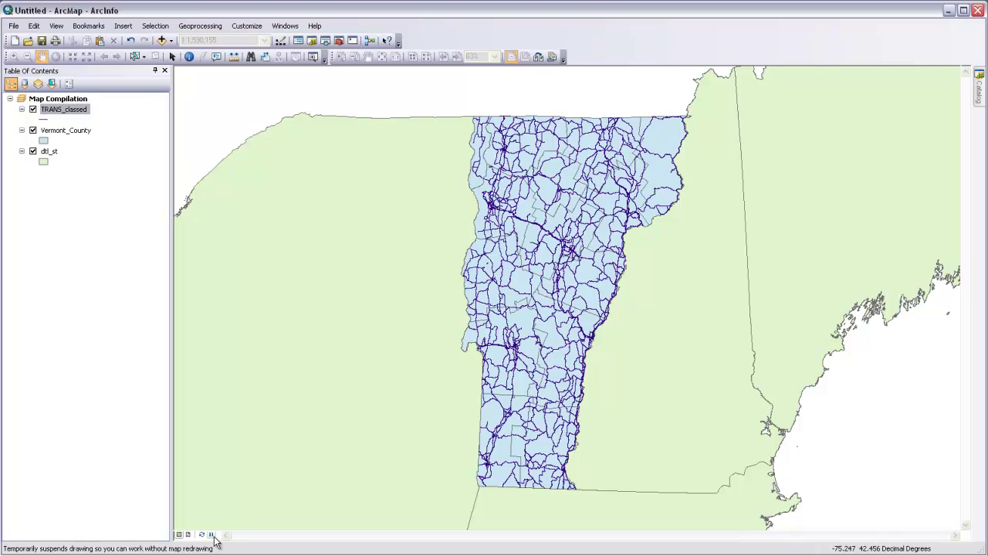
{"action": "left_click", "coordinate": [188, 534]}
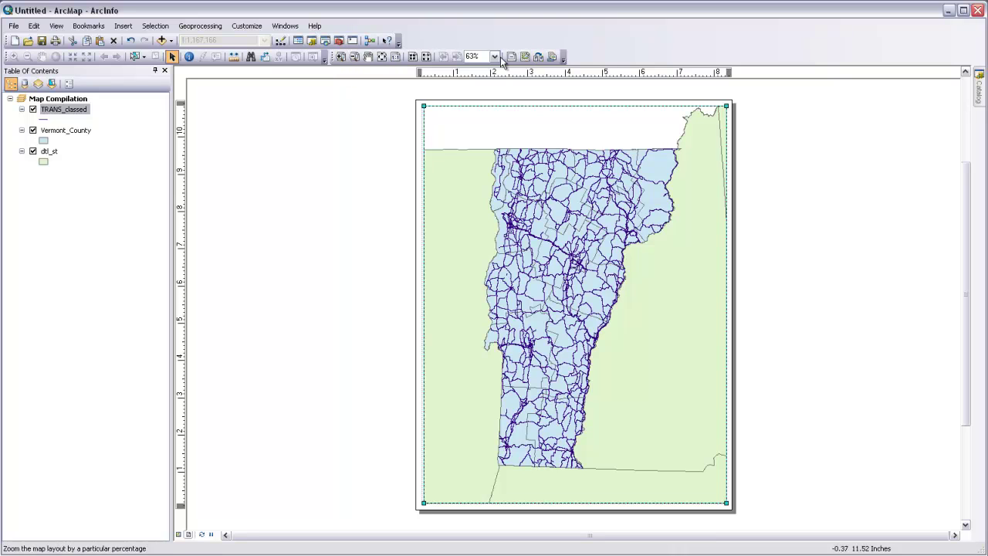
{"action": "left_click", "coordinate": [343, 60]}
{"action": "left_click_drag", "start_coordinate": [384, 152], "coordinate": [577, 351]}
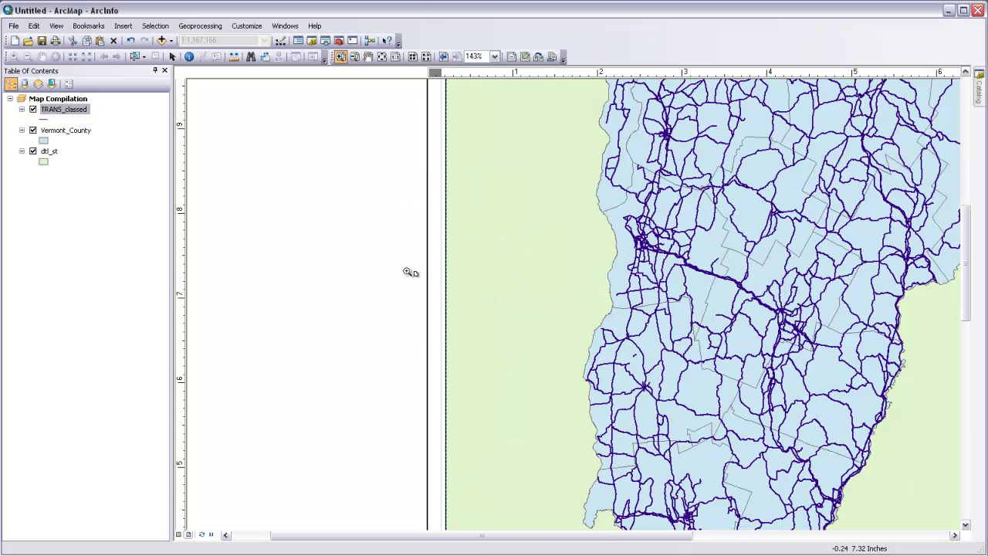
{"action": "left_click_drag", "start_coordinate": [619, 226], "coordinate": [741, 386]}
{"action": "left_click_drag", "start_coordinate": [360, 174], "coordinate": [603, 430]}
{"action": "left_click_drag", "start_coordinate": [446, 189], "coordinate": [631, 406]}
{"action": "left_click", "coordinate": [630, 407]}
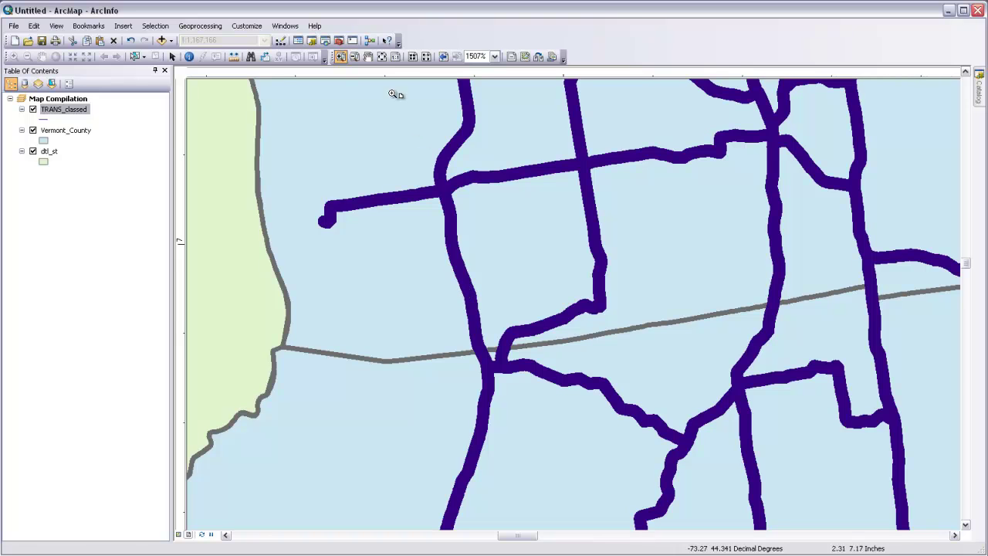
{"action": "left_click", "coordinate": [381, 58]}
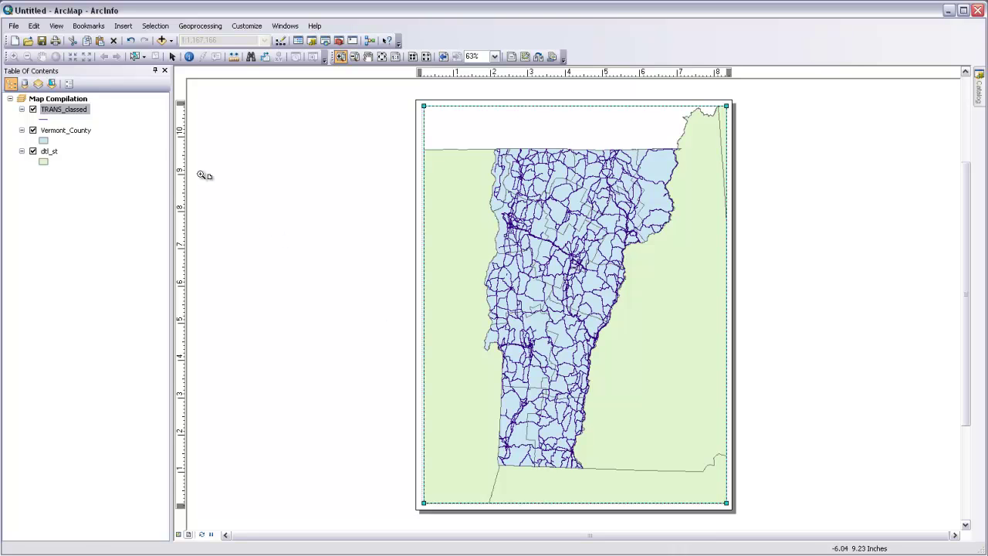
- Insert a new data frame and rename it 'Map Explorer' in the table of contents
{"action": "left_click", "coordinate": [125, 26]}
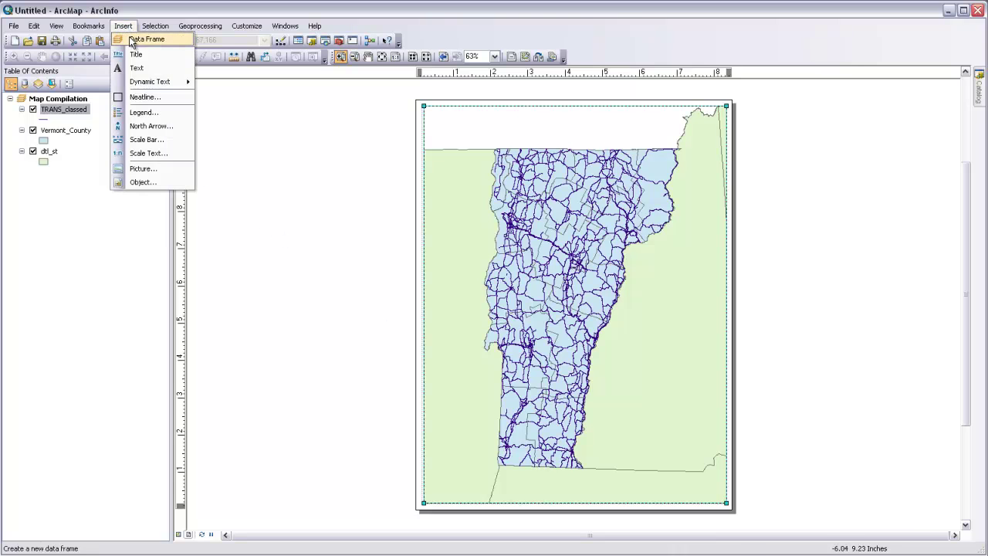
{"action": "left_click", "coordinate": [133, 39]}
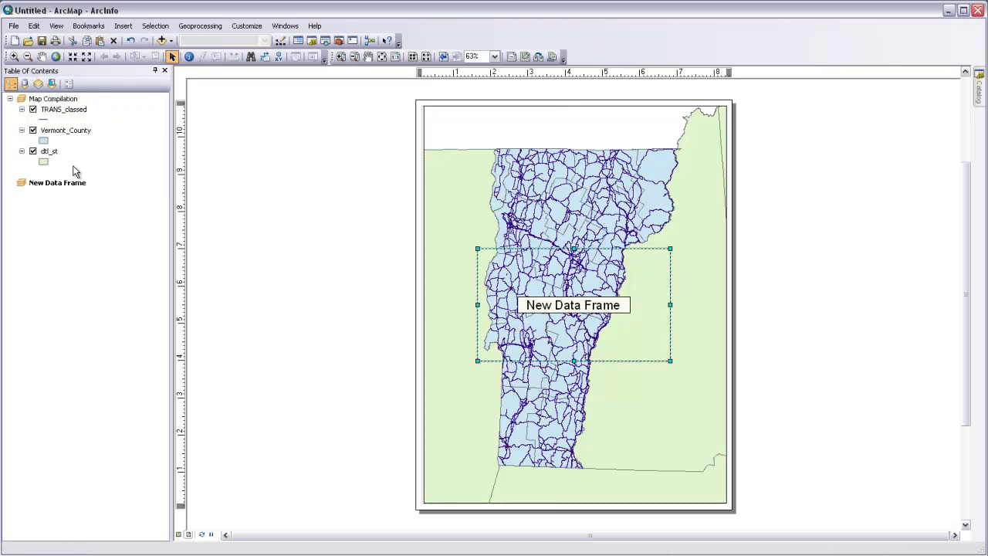
{"action": "left_click", "coordinate": [48, 185]}
{"action": "left_click", "coordinate": [63, 185]}
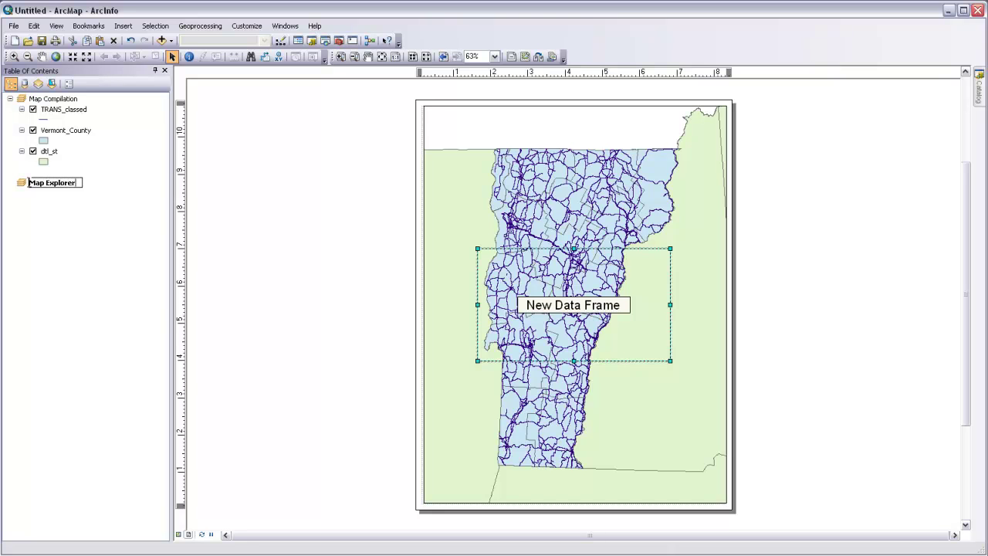
{"action": "key", "text": "Return"}
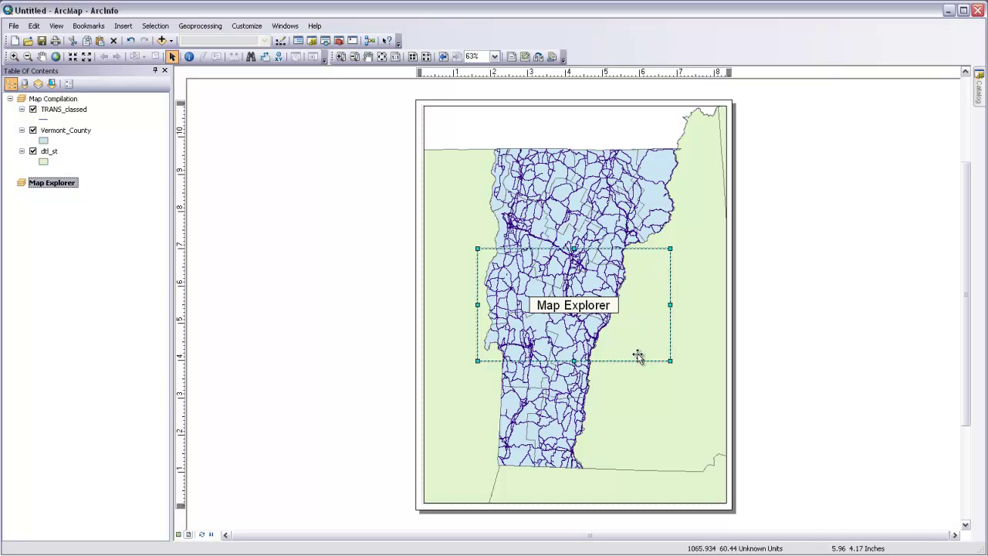
- Move the Map Explorer frame to the page's left side and stretch it taller
{"action": "left_click_drag", "start_coordinate": [637, 289], "coordinate": [362, 292]}
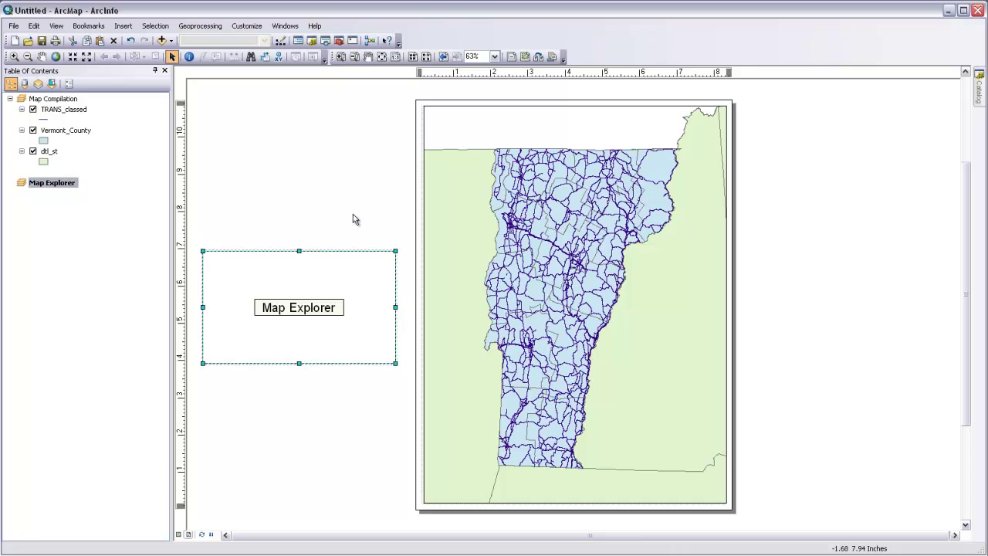
{"action": "left_click_drag", "start_coordinate": [299, 362], "coordinate": [298, 473]}
{"action": "left_click_drag", "start_coordinate": [331, 322], "coordinate": [333, 268]}
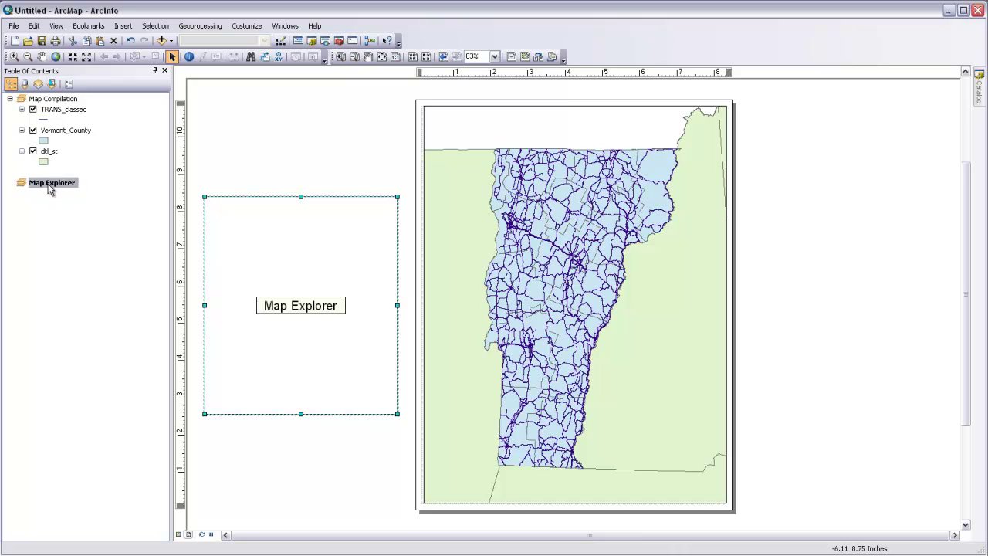
- Copy dtl_st and Vermont_County into Map Explorer and set it to NAD 1983 State Plane Vermont (Meters)
{"action": "left_click_drag", "start_coordinate": [44, 157], "coordinate": [49, 204]}
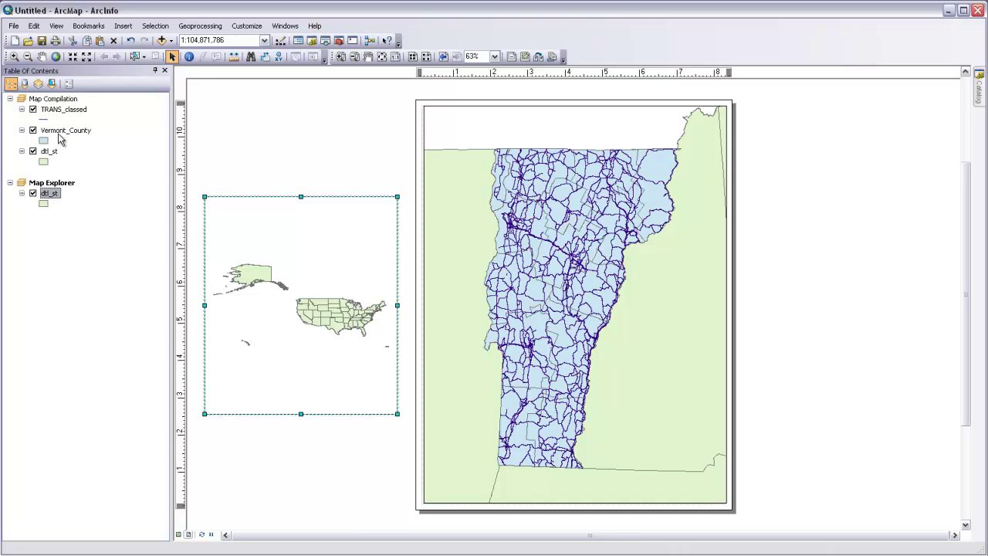
{"action": "left_click_drag", "start_coordinate": [64, 131], "coordinate": [62, 188]}
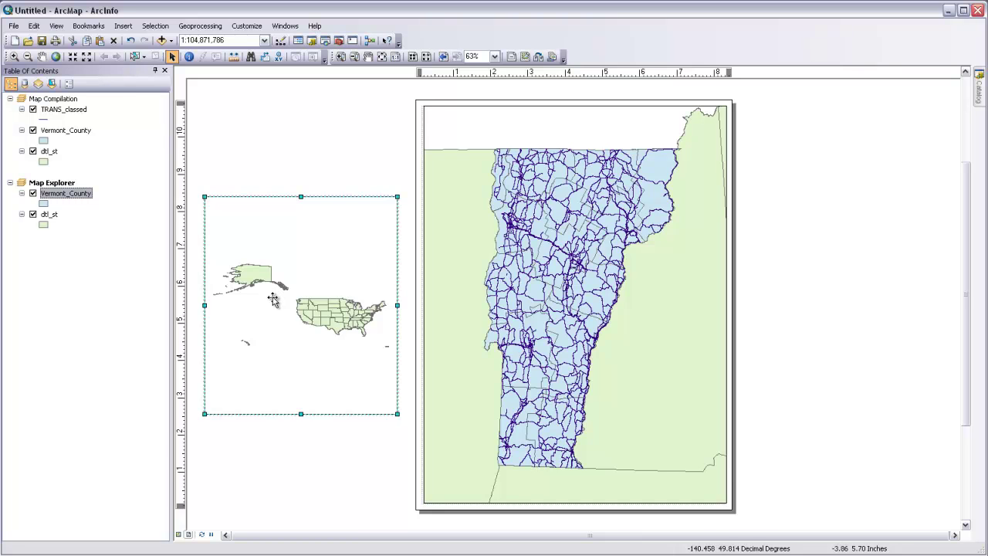
{"action": "right_click", "coordinate": [69, 188]}
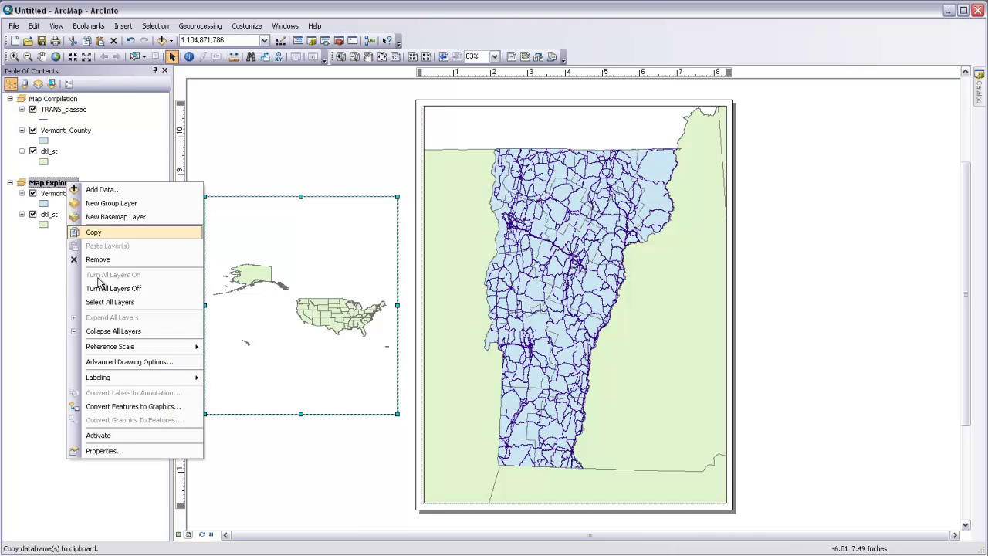
{"action": "left_click", "coordinate": [129, 448]}
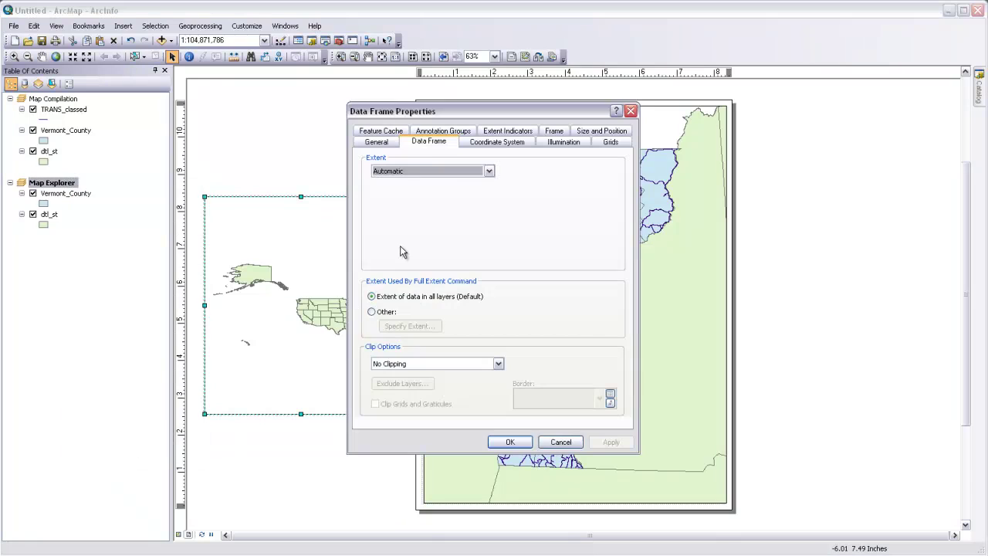
{"action": "left_click", "coordinate": [501, 142]}
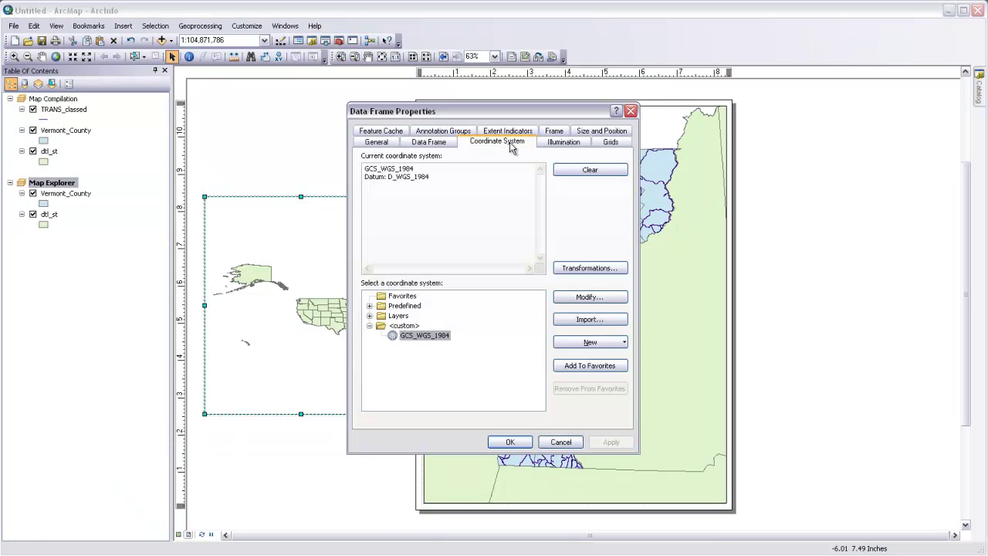
{"action": "left_click", "coordinate": [368, 306]}
{"action": "left_click", "coordinate": [380, 326]}
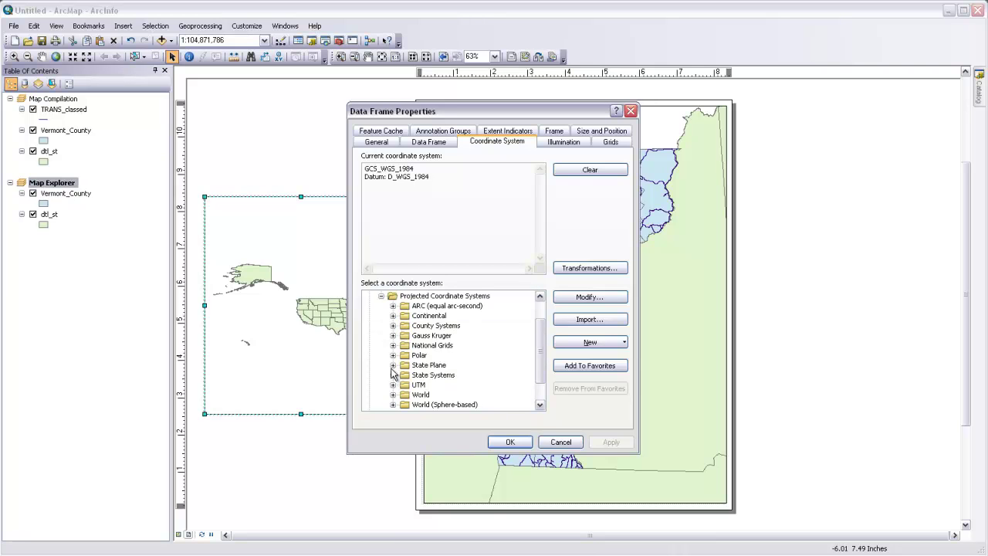
{"action": "left_click", "coordinate": [392, 365]}
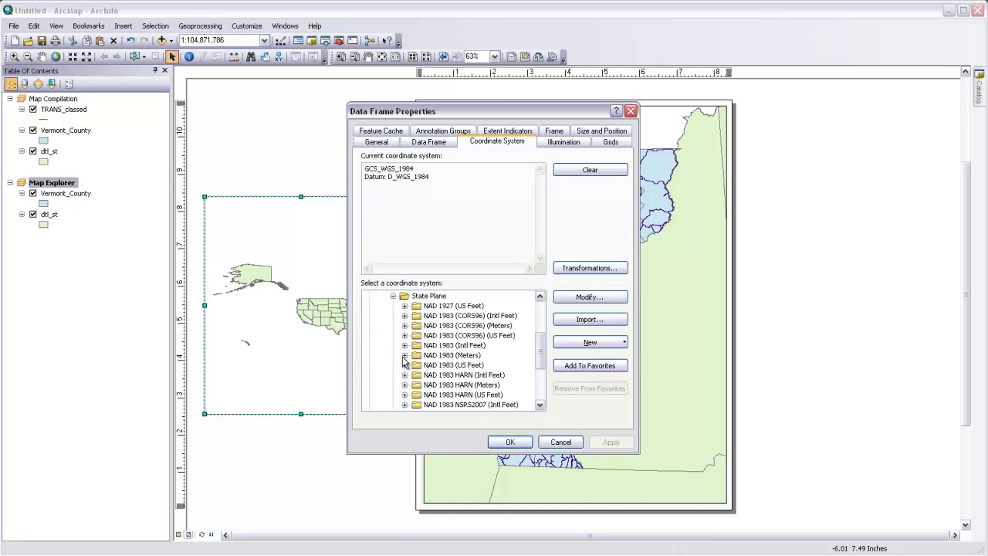
{"action": "left_click", "coordinate": [405, 355]}
{"action": "left_click_drag", "start_coordinate": [539, 332], "coordinate": [540, 379]}
{"action": "left_click", "coordinate": [522, 327]}
{"action": "left_click", "coordinate": [509, 441]}
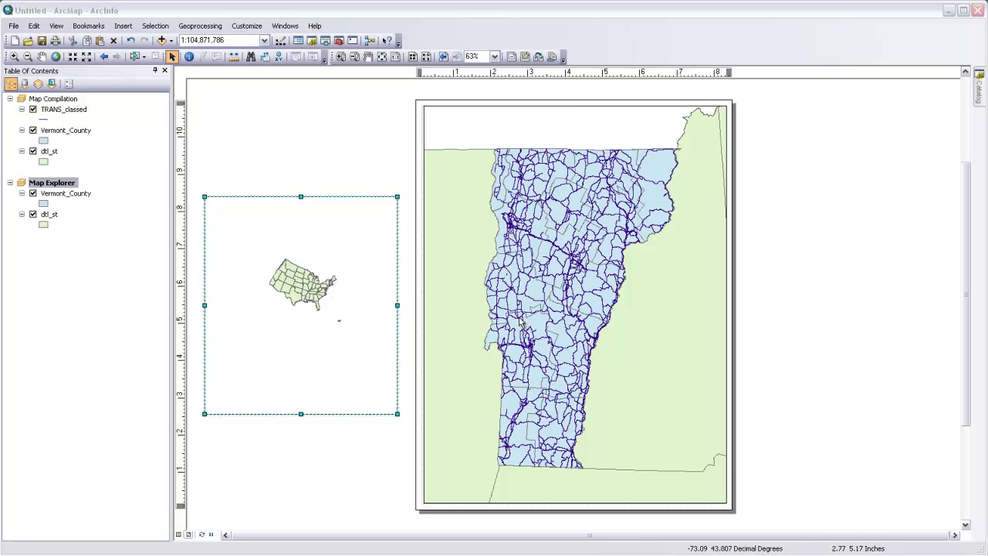
- Activate the Map Explorer frame instead of Map Compilation and switch to Data View
{"action": "right_click", "coordinate": [50, 101]}
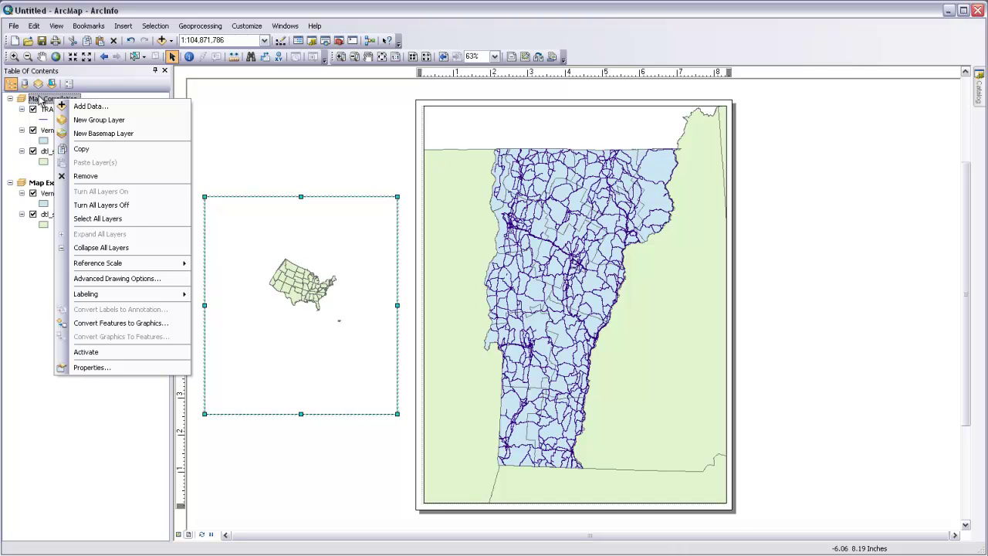
{"action": "left_click", "coordinate": [91, 356]}
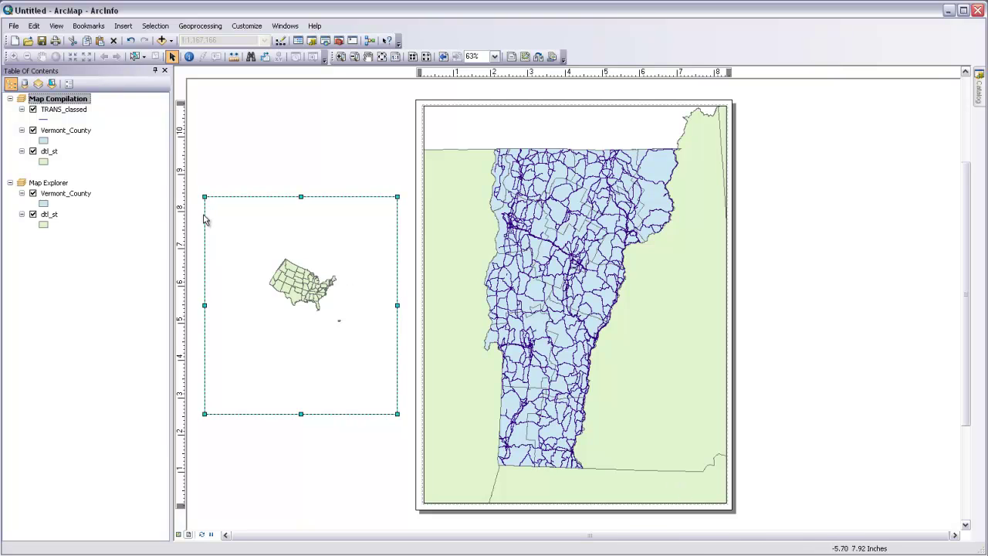
{"action": "right_click", "coordinate": [57, 184]}
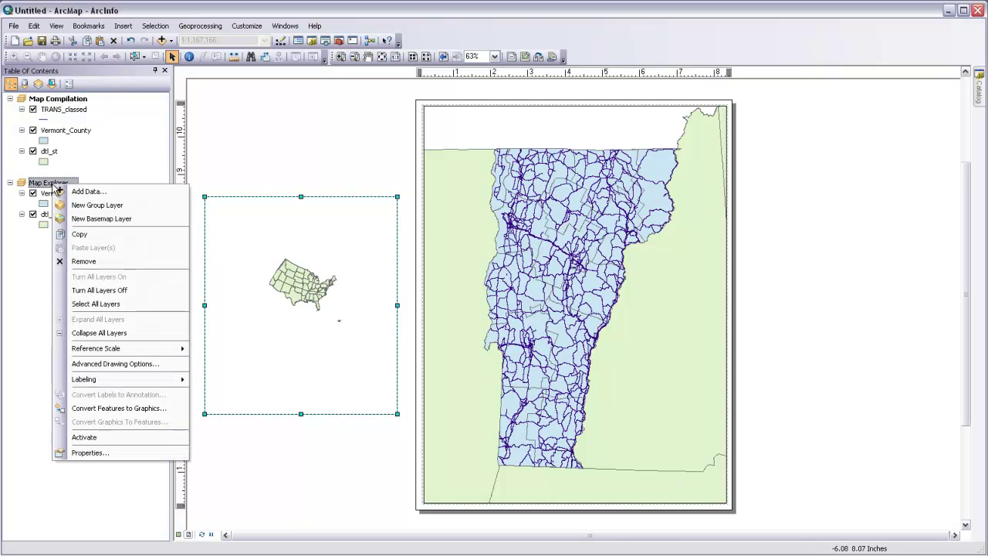
{"action": "left_click", "coordinate": [98, 437]}
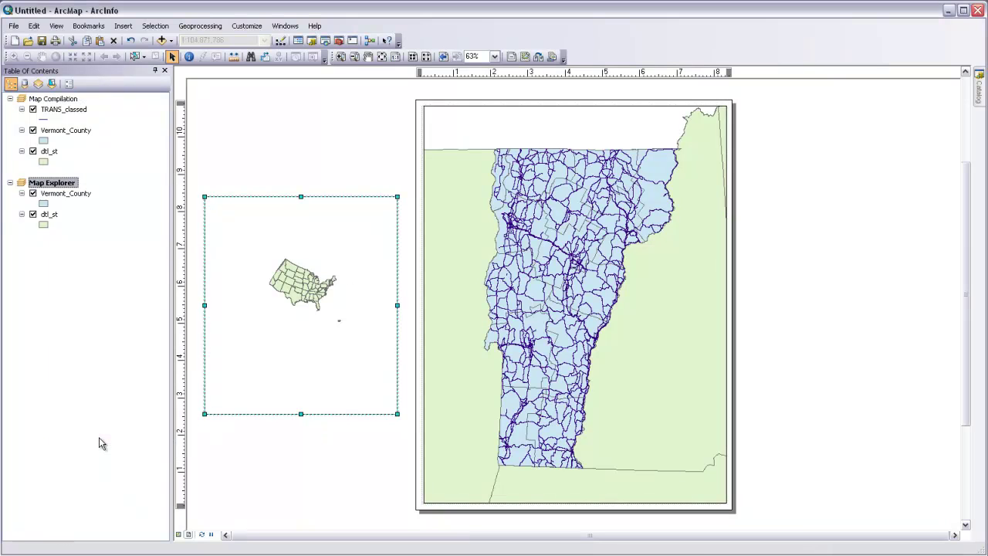
{"action": "left_click", "coordinate": [179, 535]}
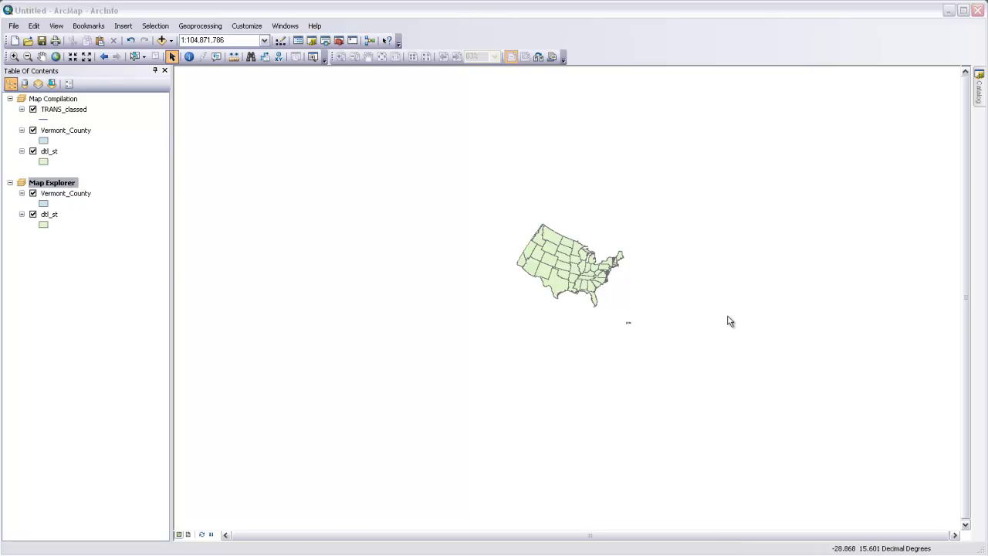
- Zoom in to the northeastern US and Vermont, and copy TRANS_classed into Map Explorer
{"action": "left_click", "coordinate": [14, 57]}
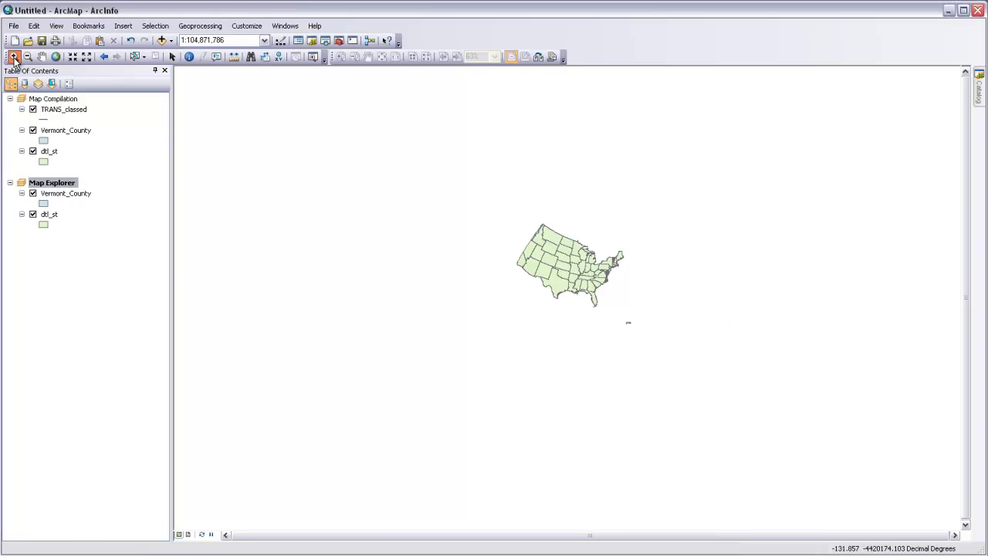
{"action": "left_click_drag", "start_coordinate": [605, 248], "coordinate": [624, 276]}
{"action": "left_click_drag", "start_coordinate": [530, 204], "coordinate": [629, 319]}
{"action": "left_click_drag", "start_coordinate": [77, 108], "coordinate": [77, 192]}
- Zoom in progressively closer on the road network around Burlington
{"action": "left_click_drag", "start_coordinate": [489, 188], "coordinate": [610, 344]}
{"action": "left_click_drag", "start_coordinate": [461, 276], "coordinate": [589, 391]}
{"action": "left_click_drag", "start_coordinate": [406, 168], "coordinate": [610, 357]}
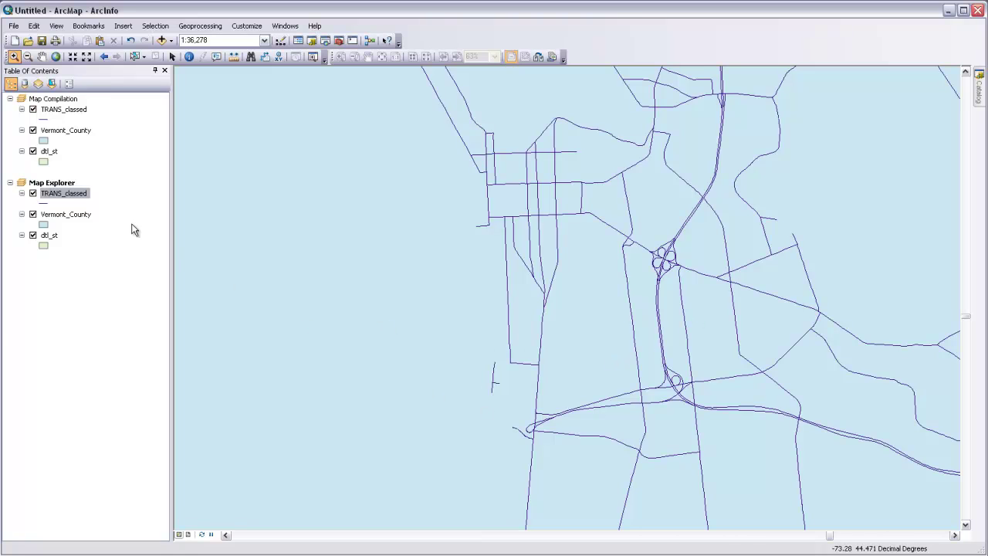